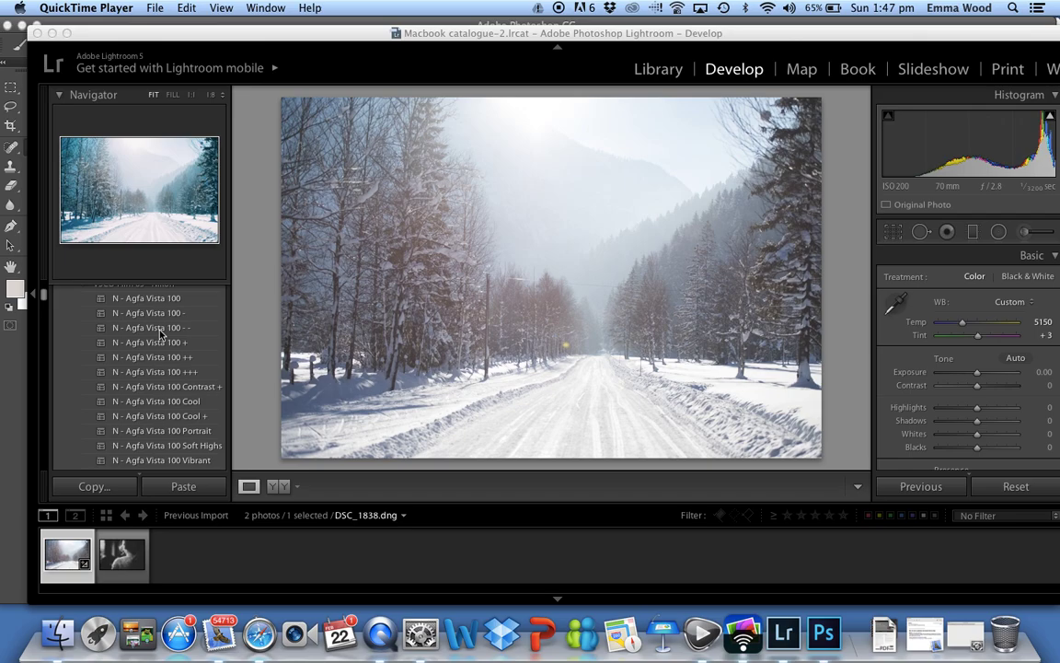
# Apply the N - Agfa Vista 100 - - preset to the snowy road photo and lower its exposure to −0.35.
pyautogui.click(160, 328)
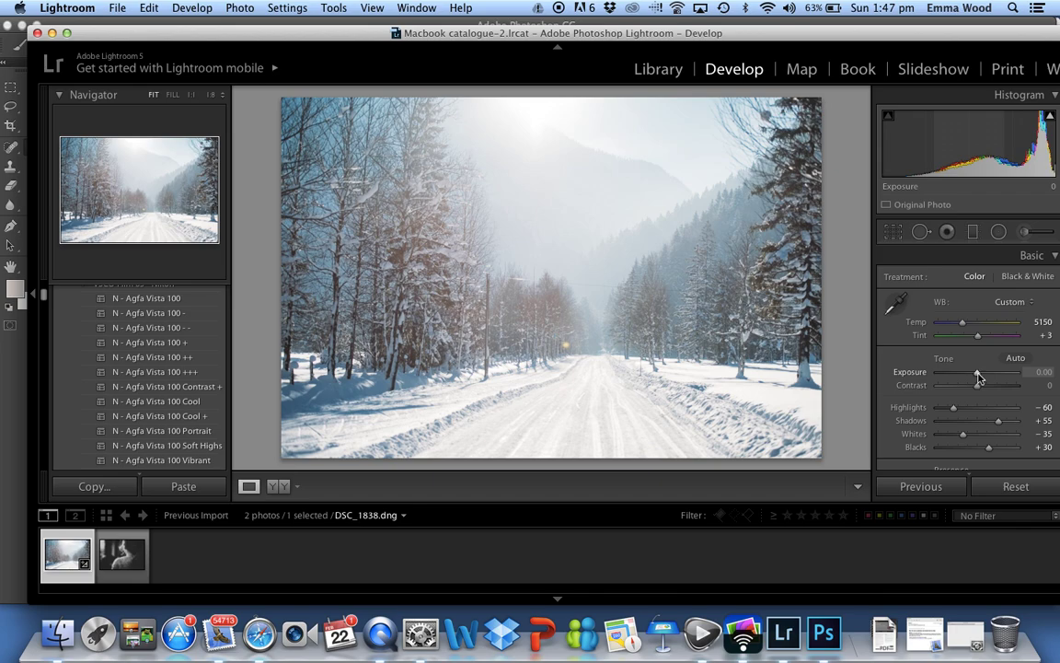
pyautogui.moveTo(979, 377); pyautogui.dragTo(977, 377)
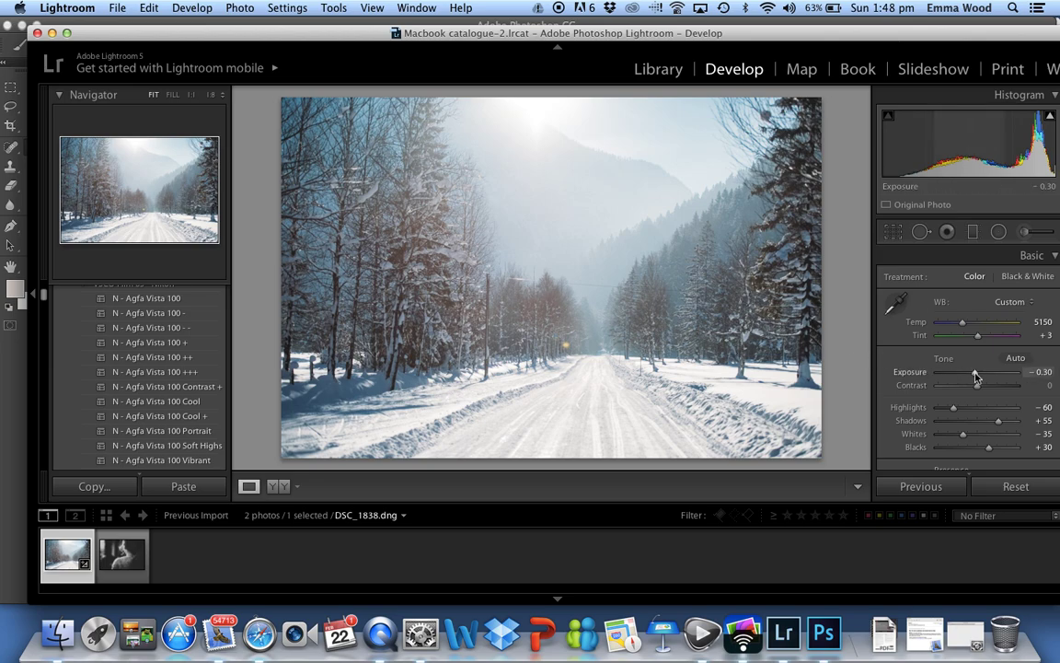
pyautogui.moveTo(976, 374); pyautogui.dragTo(975, 377)
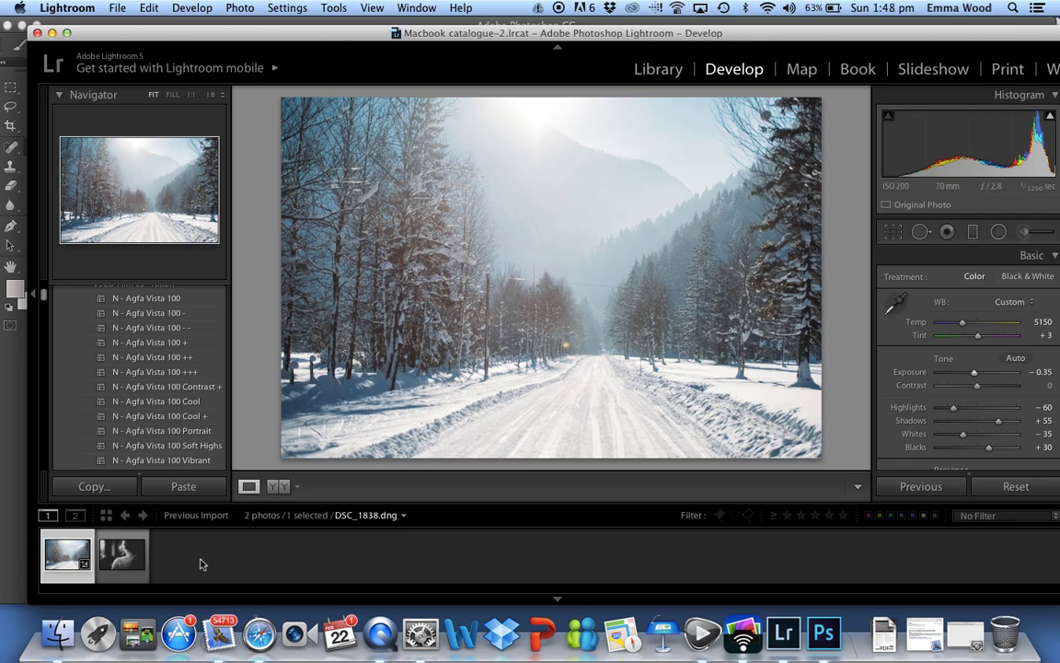
# Create a virtual copy of the snowy road photo DSC_1838.dng.
pyautogui.rightClick(67, 565)
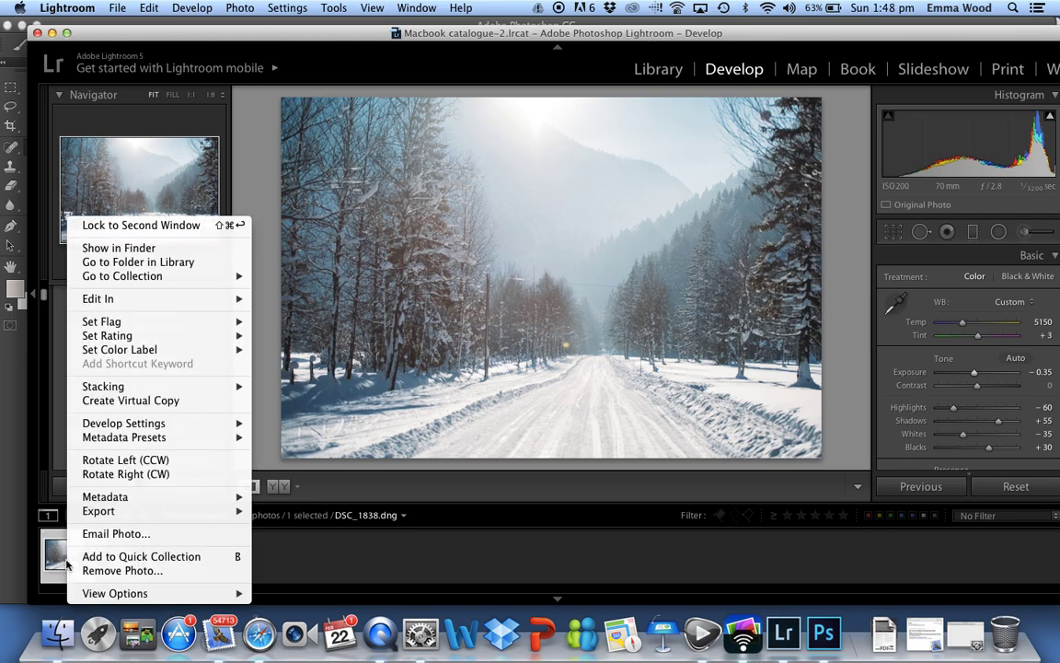
pyautogui.click(158, 401)
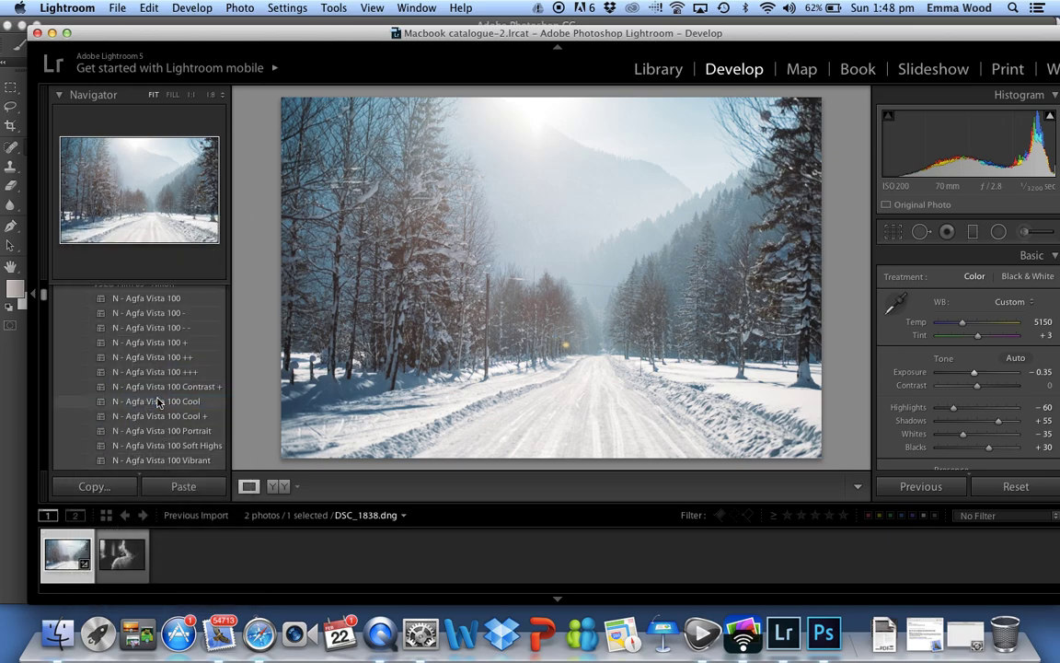
pyautogui.press('super+apostrophe')
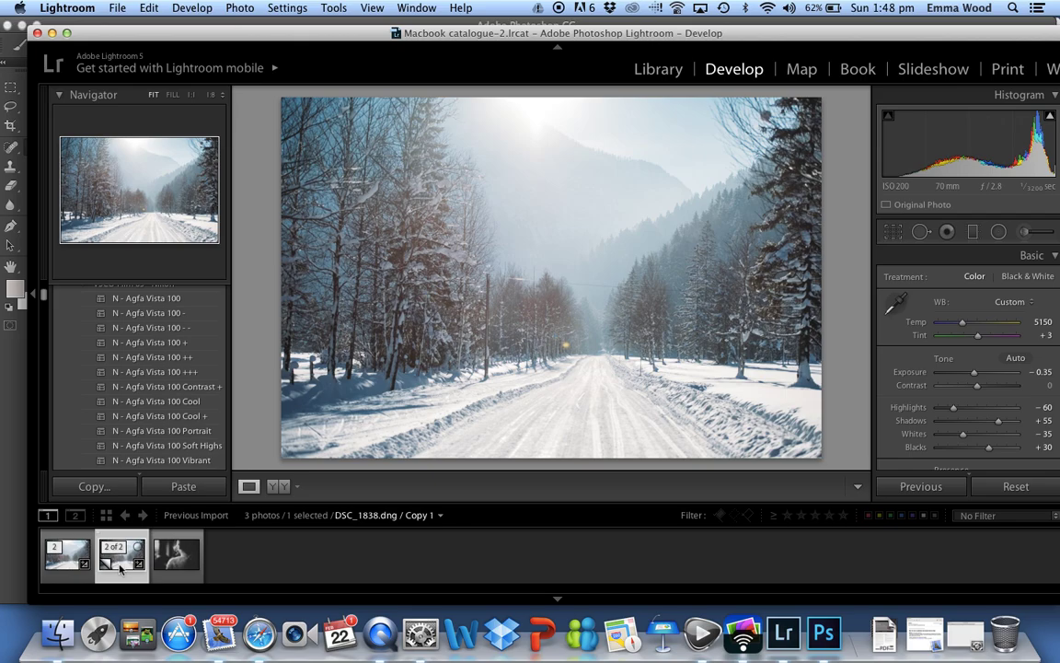
# Set the exposure of the original DSC_1838.dng to −1.50 and compare it with the virtual copy.
pyautogui.click(66, 556)
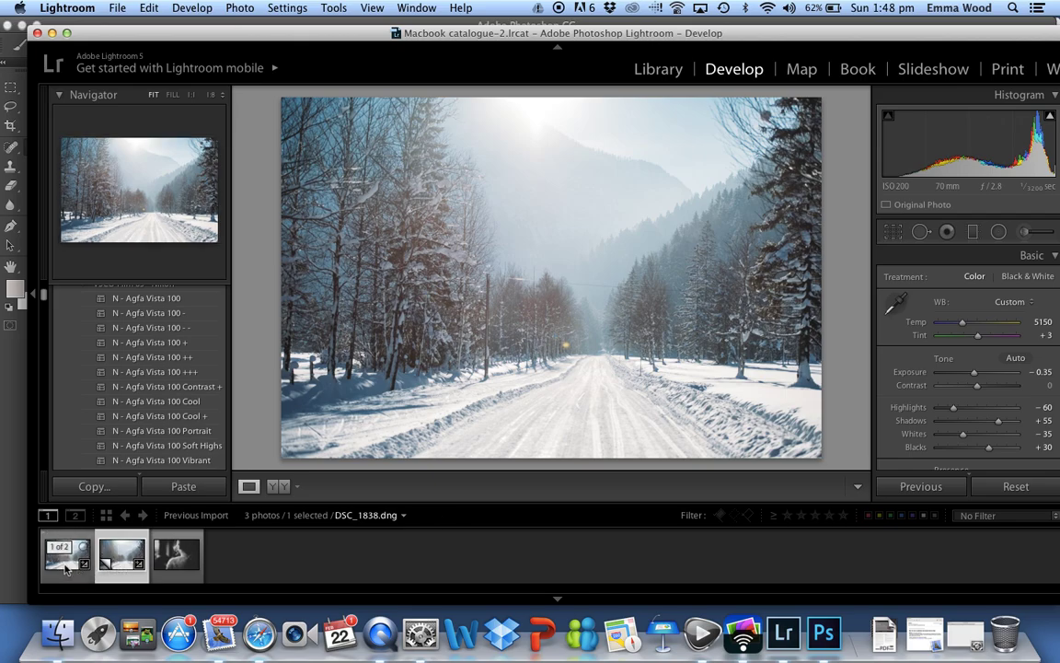
pyautogui.click(109, 565)
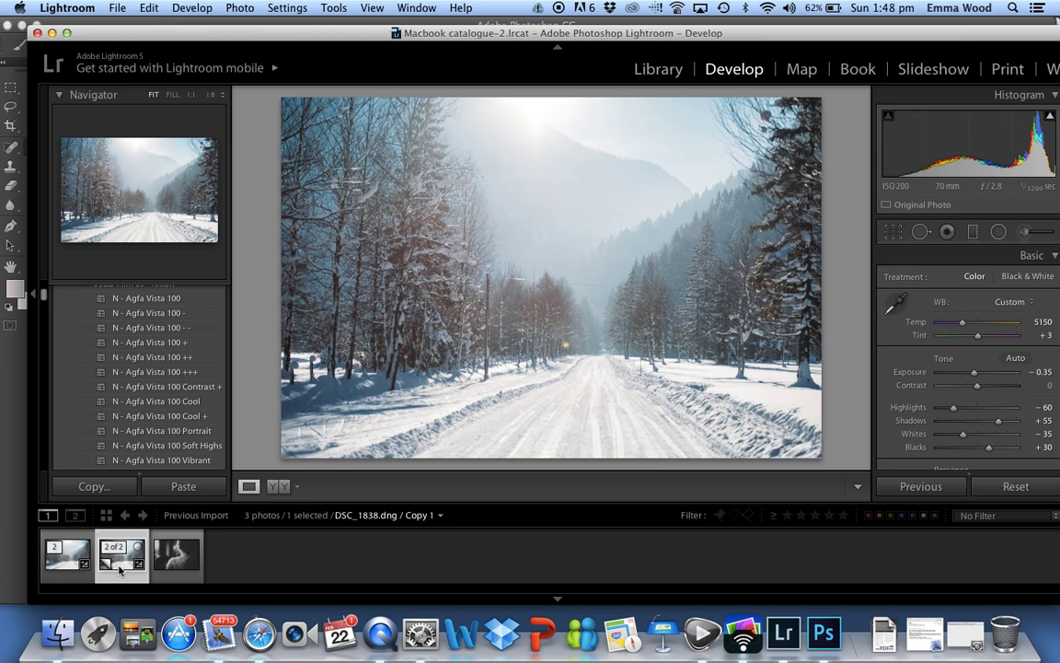
pyautogui.click(72, 569)
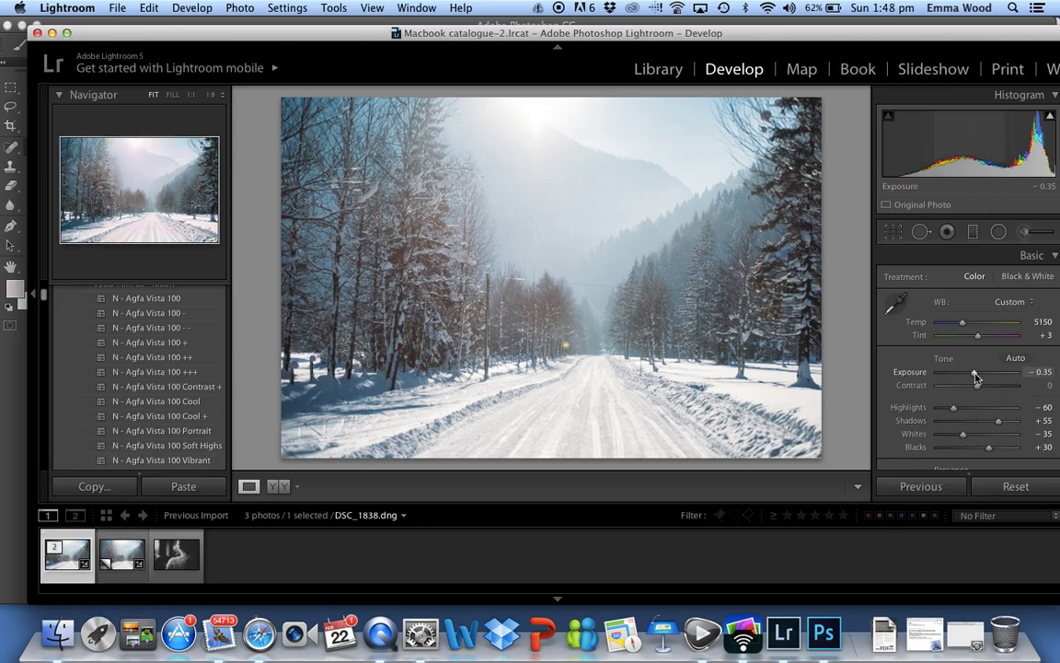
pyautogui.moveTo(975, 378); pyautogui.dragTo(967, 379)
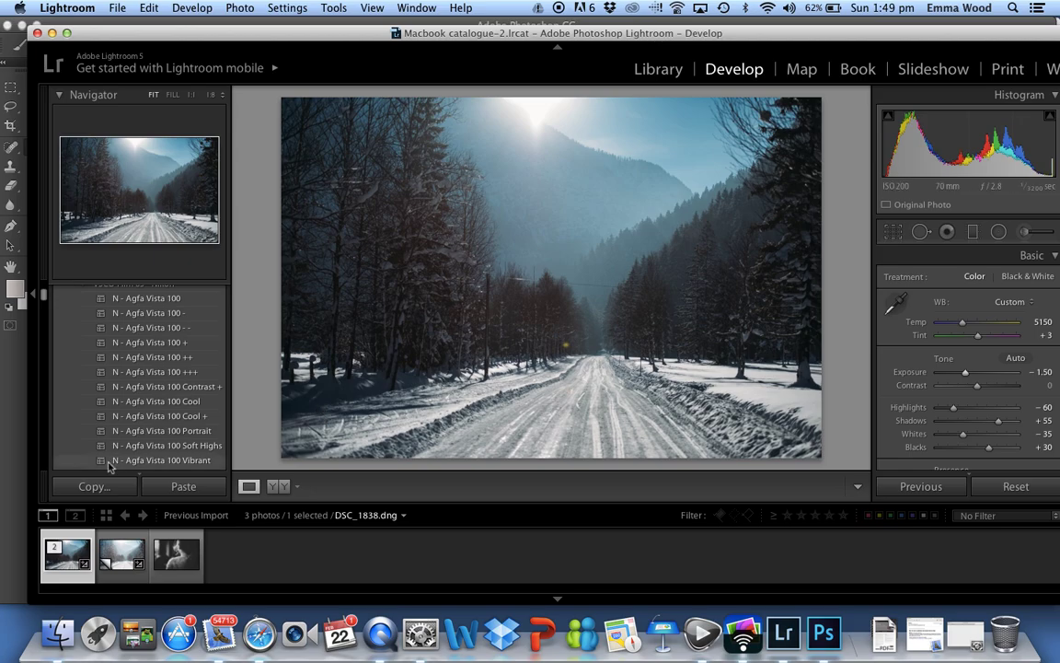
pyautogui.click(120, 563)
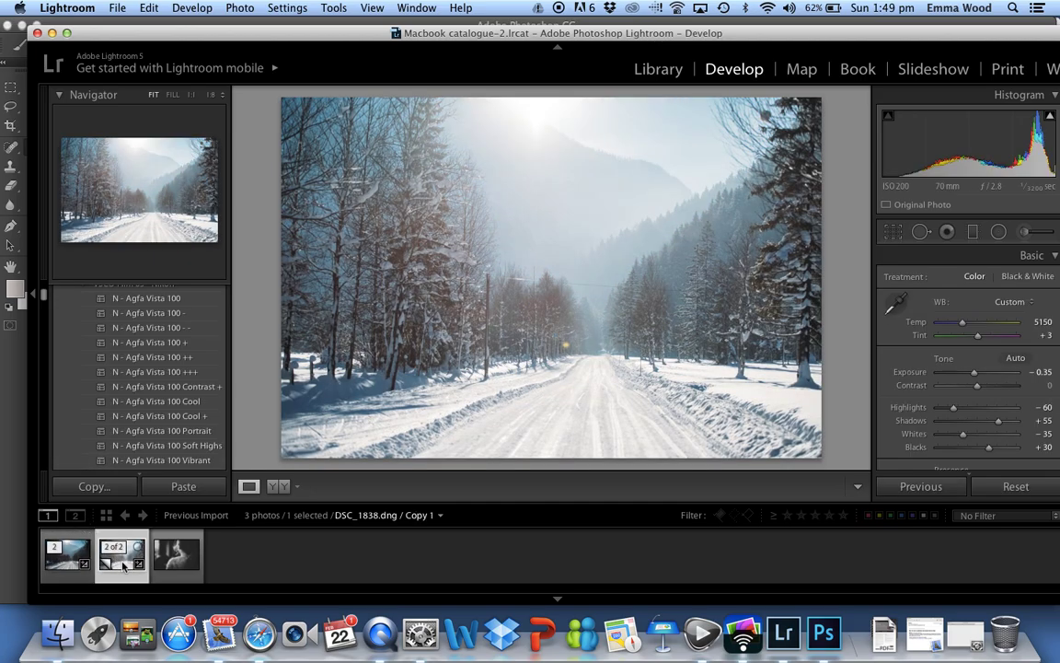
pyautogui.click(70, 569)
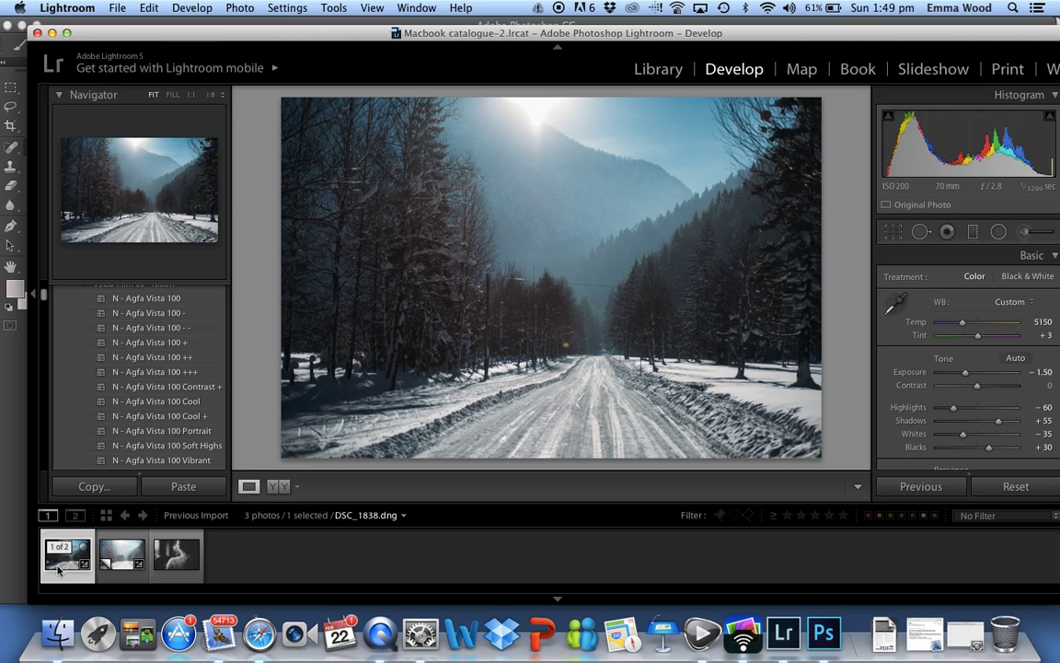
# Open the dark original and its brighter virtual copy together as layers in Photoshop, continuing despite the Camera Raw version notice.
pyautogui.keyDown('super'); pyautogui.click(101, 569); pyautogui.keyUp('super')
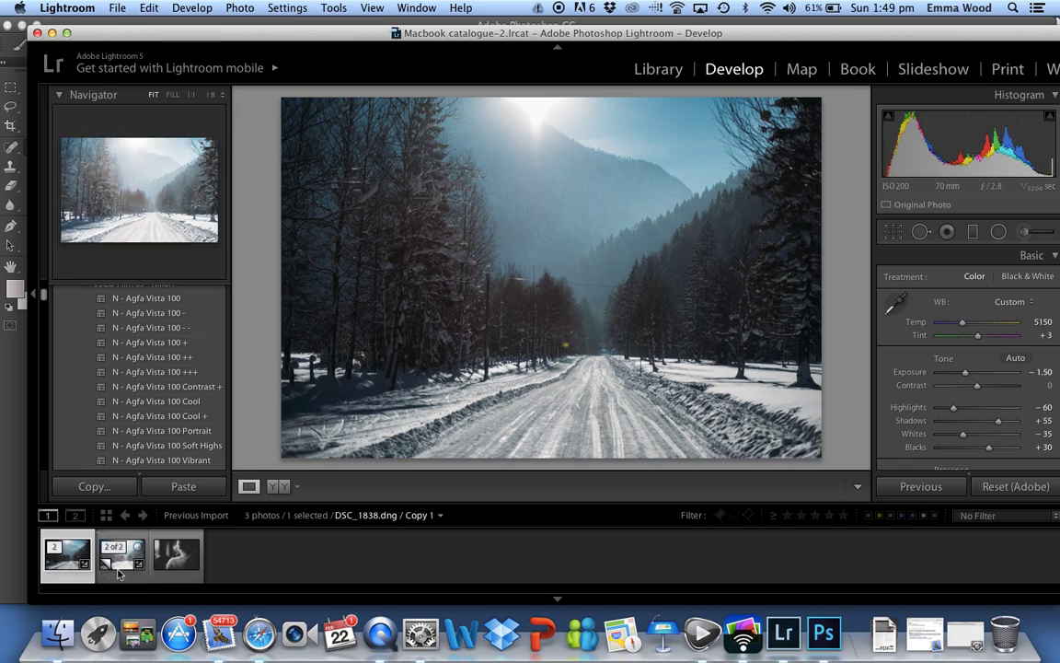
pyautogui.click(63, 572)
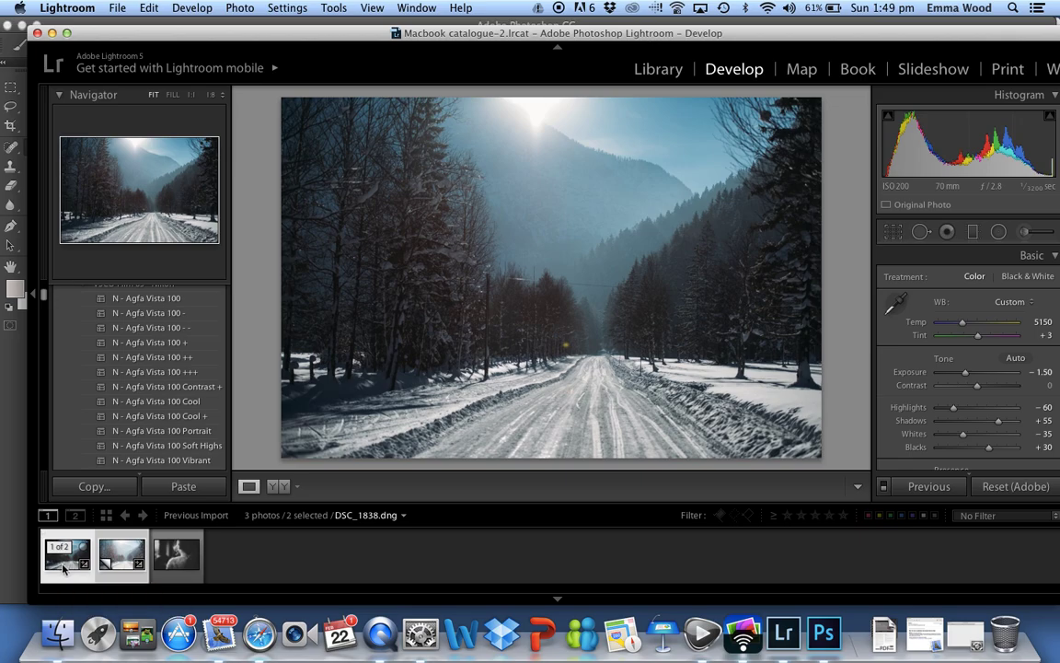
pyautogui.rightClick(63, 572)
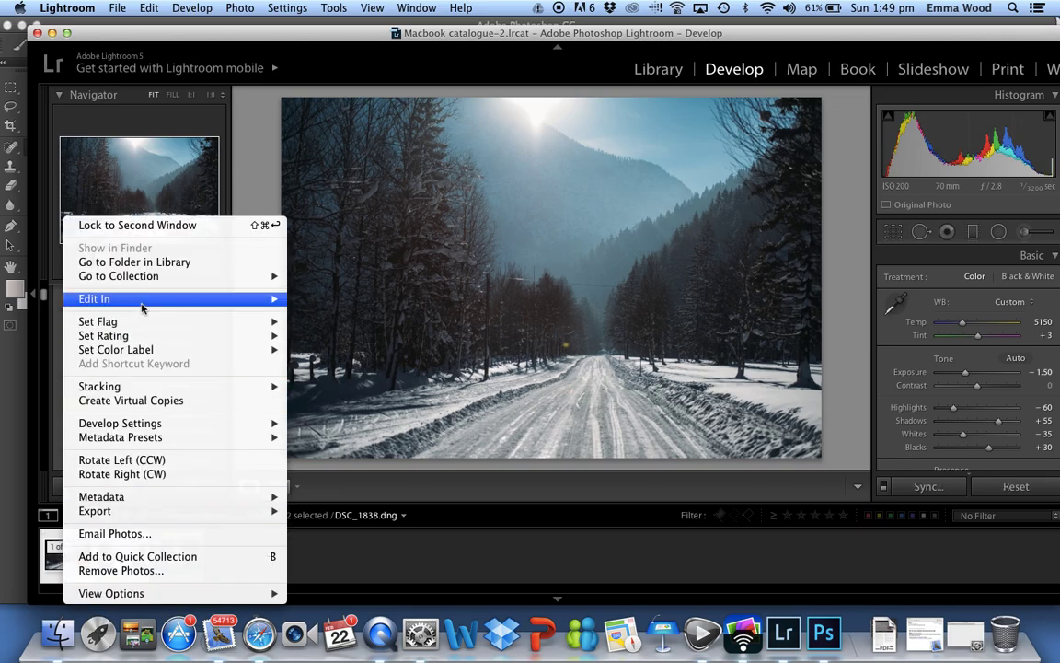
pyautogui.moveTo(142, 304)
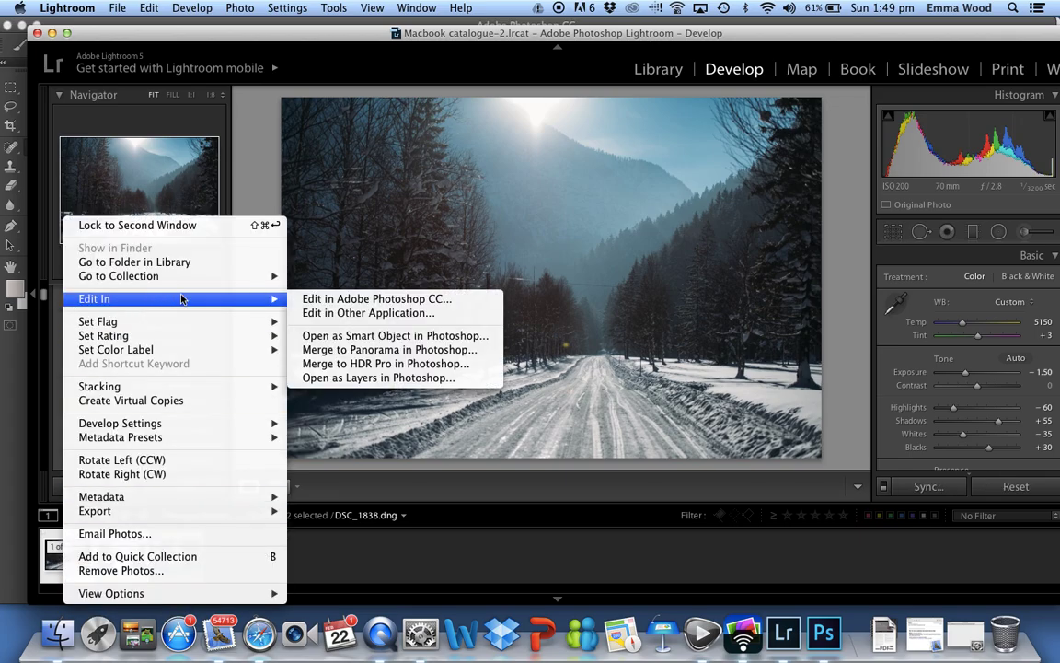
pyautogui.click(373, 380)
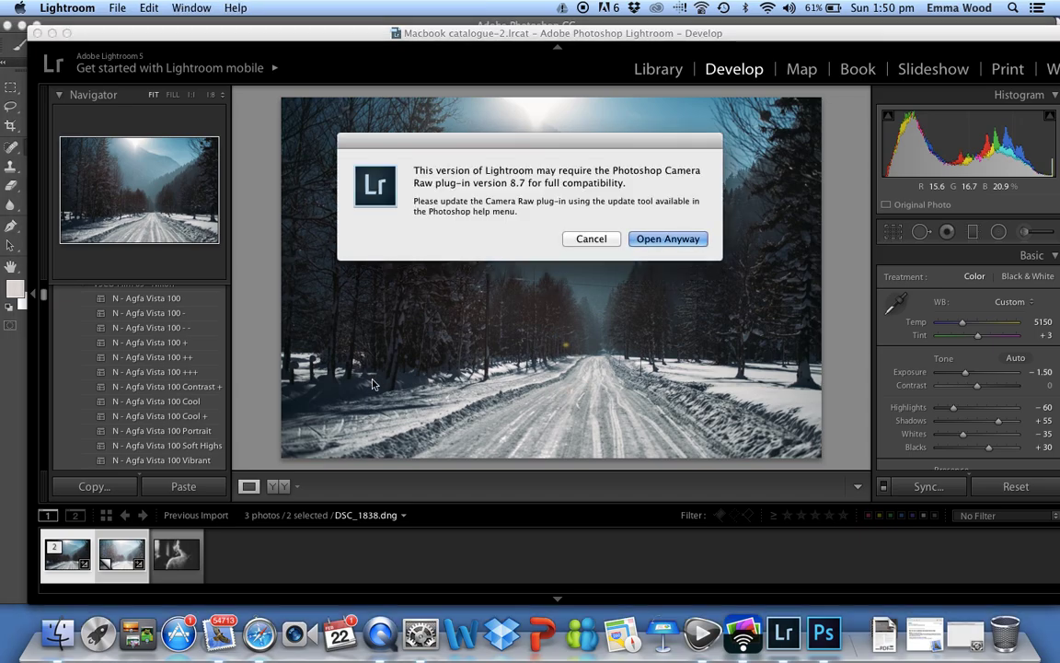
pyautogui.click(682, 244)
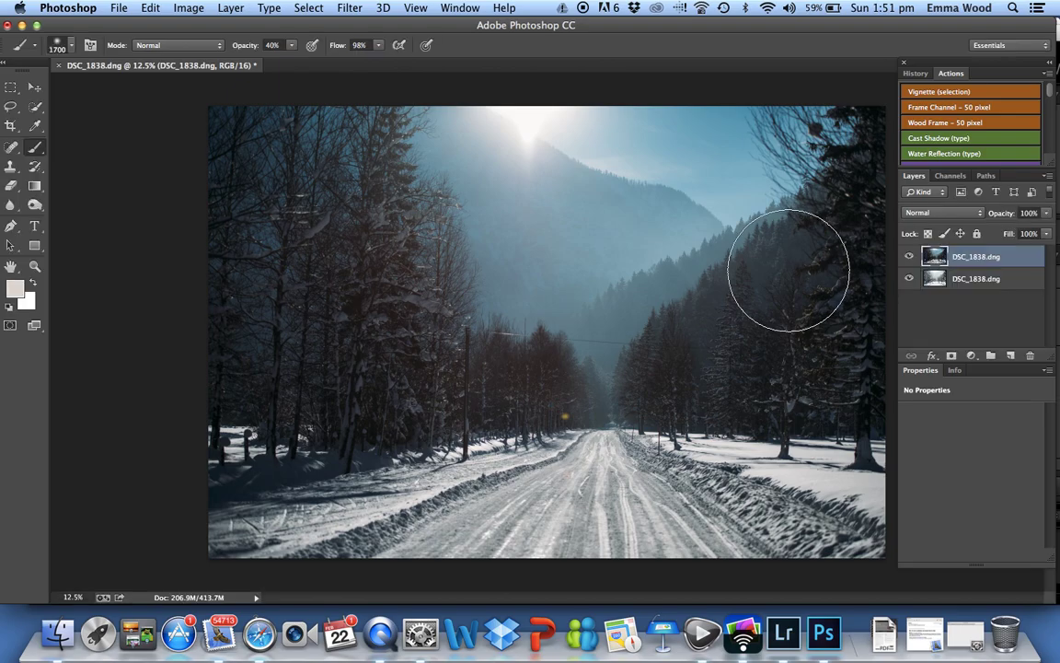
# Compare the two exposures by hiding and showing the dark top layer, and add a layer mask to it.
pyautogui.click(909, 259)
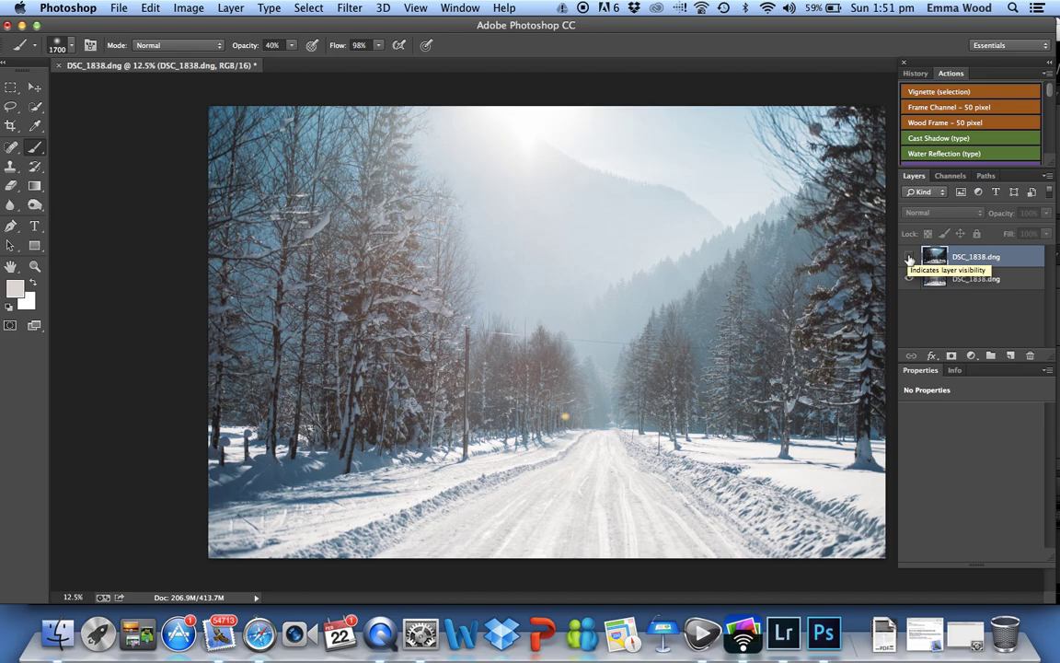
pyautogui.click(910, 259)
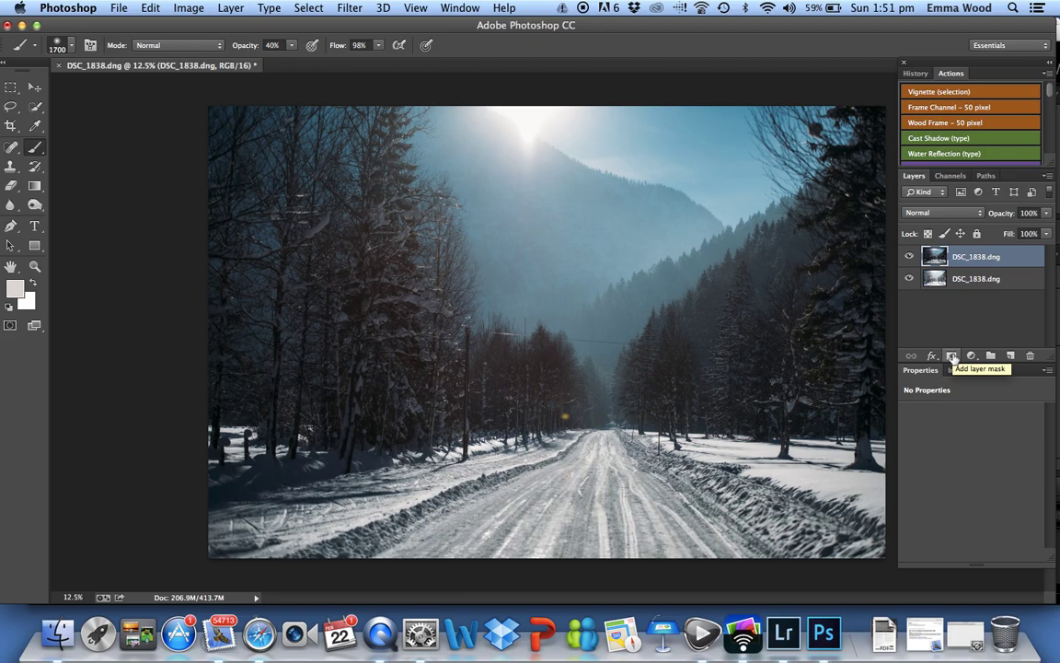
pyautogui.click(953, 357)
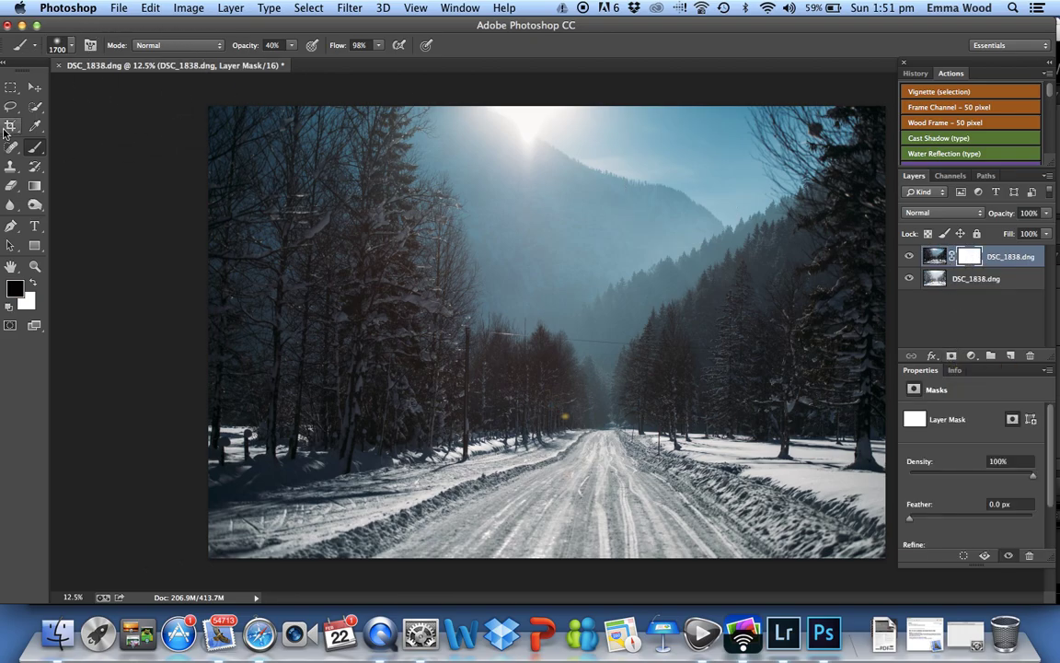
# Paint the dark layer's mask over the trees on both sides with a black brush at 21% opacity.
pyautogui.click(15, 288)
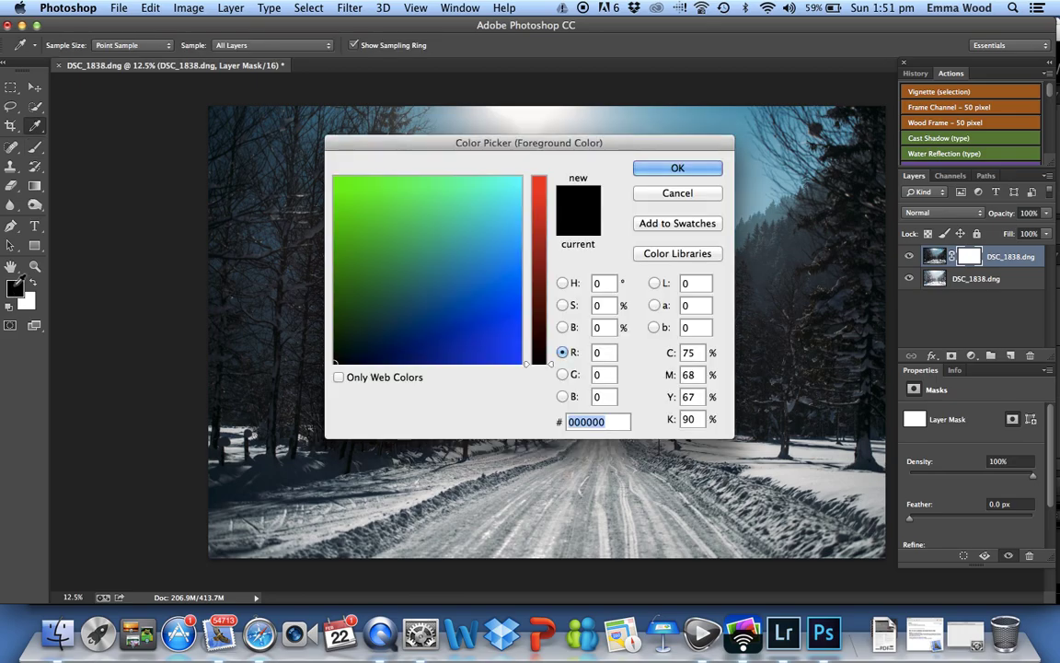
pyautogui.click(676, 169)
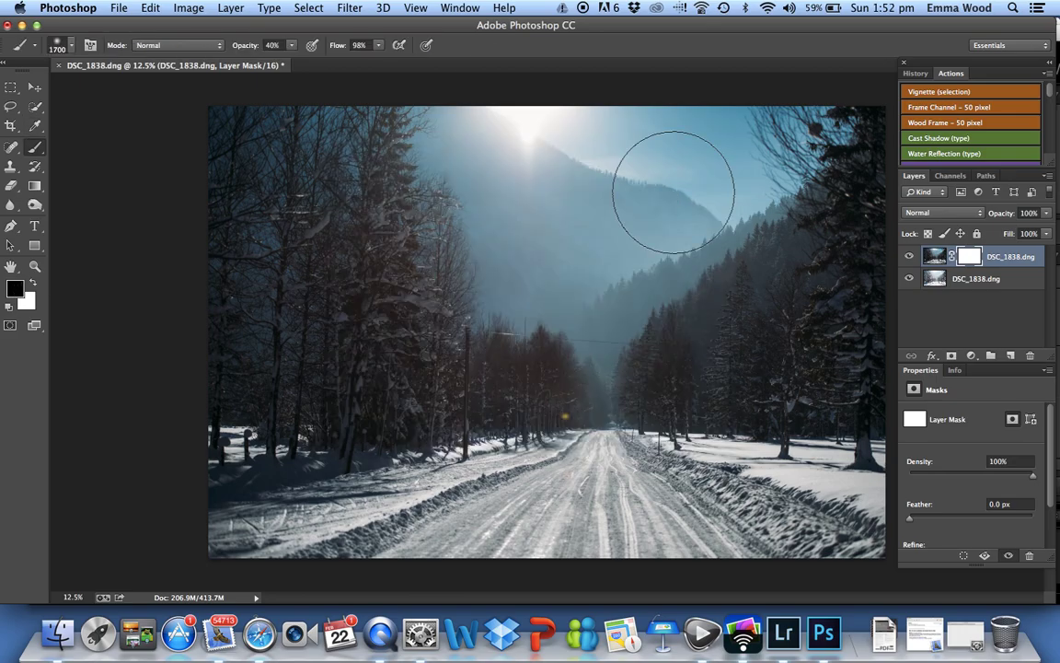
pyautogui.click(293, 45)
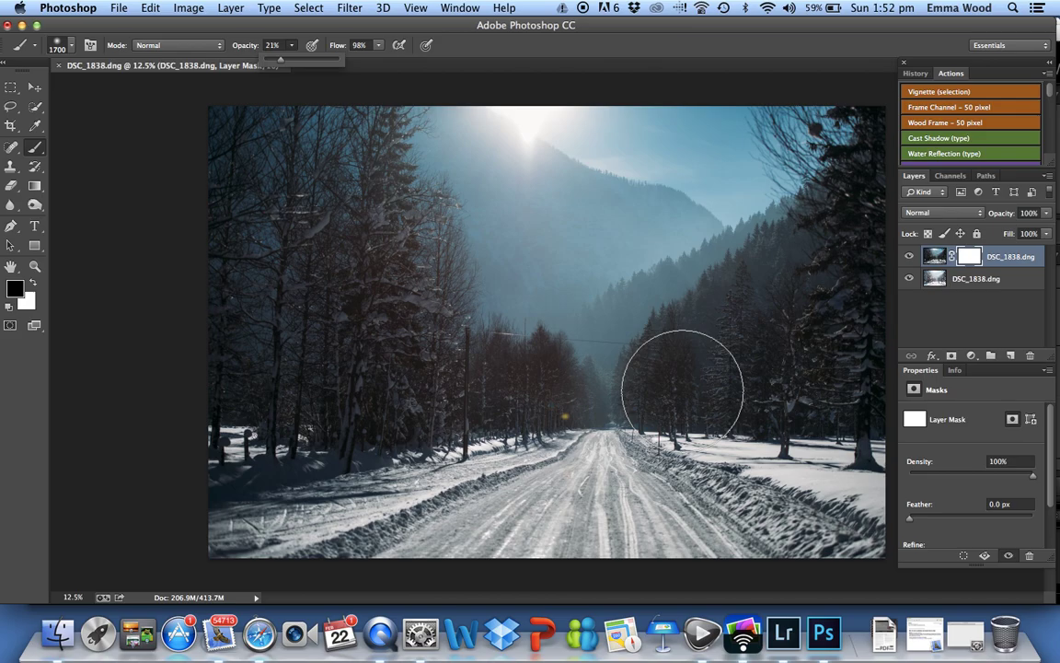
pyautogui.click(682, 387)
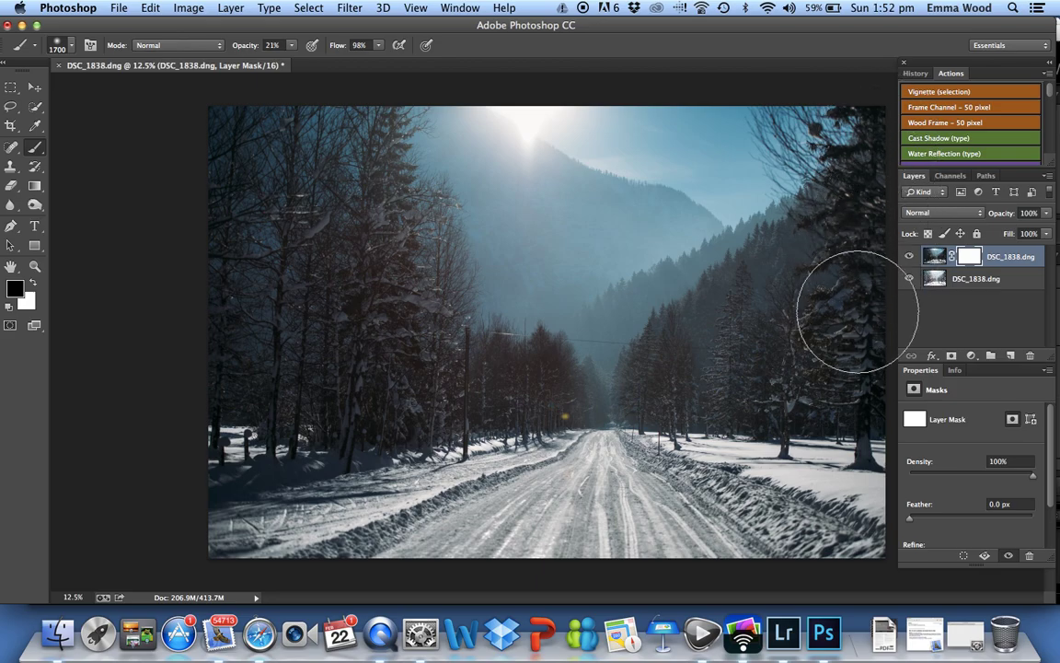
pyautogui.moveTo(858, 311)
pyautogui.mouseDown()
pyautogui.moveTo(850, 426)
pyautogui.moveTo(816, 428)
pyautogui.moveTo(705, 378)
pyautogui.mouseUp()
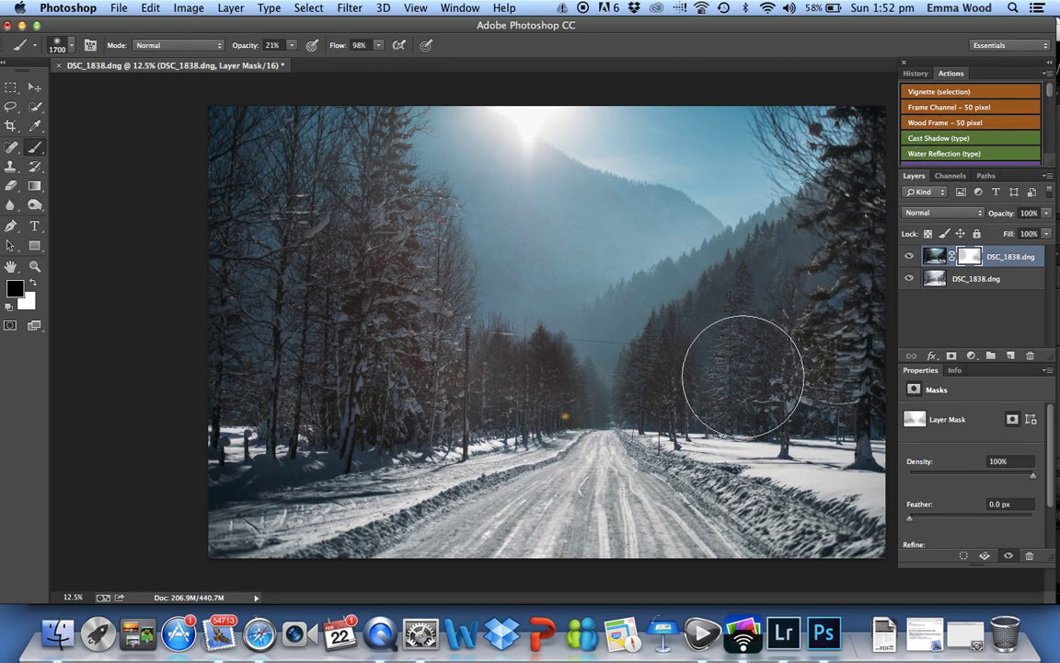
pyautogui.click(781, 264)
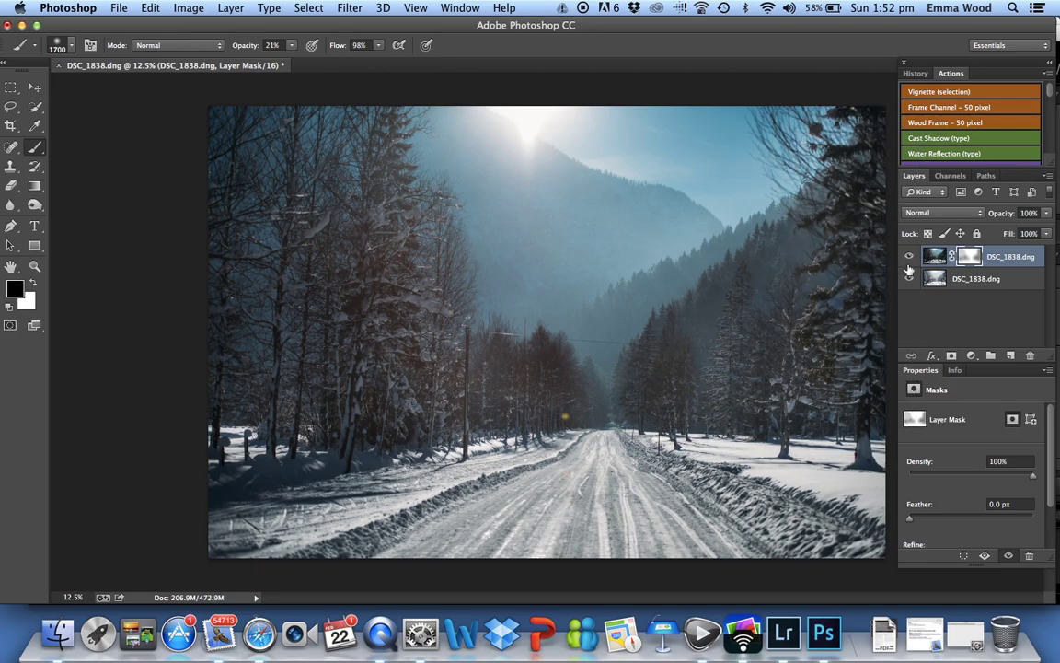
# Toggle the masked dark layer to compare, paint more black over the trees right of the road, and shift the panels outward.
pyautogui.click(909, 259)
pyautogui.click(910, 260)
pyautogui.click(910, 259)
pyautogui.click(910, 259)
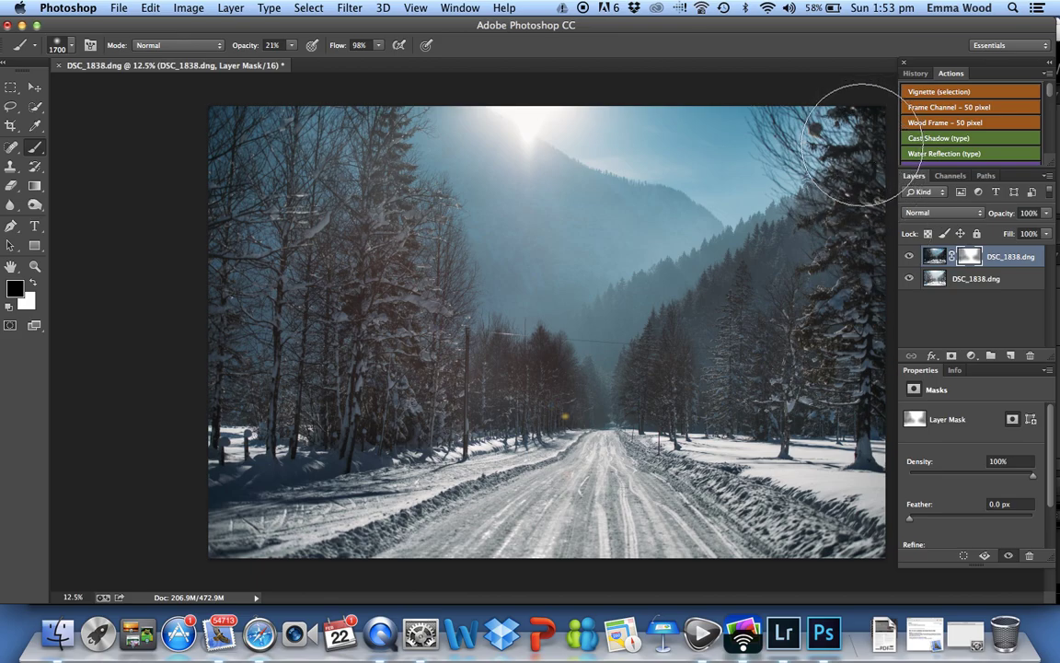
pyautogui.moveTo(854, 350); pyautogui.dragTo(855, 357)
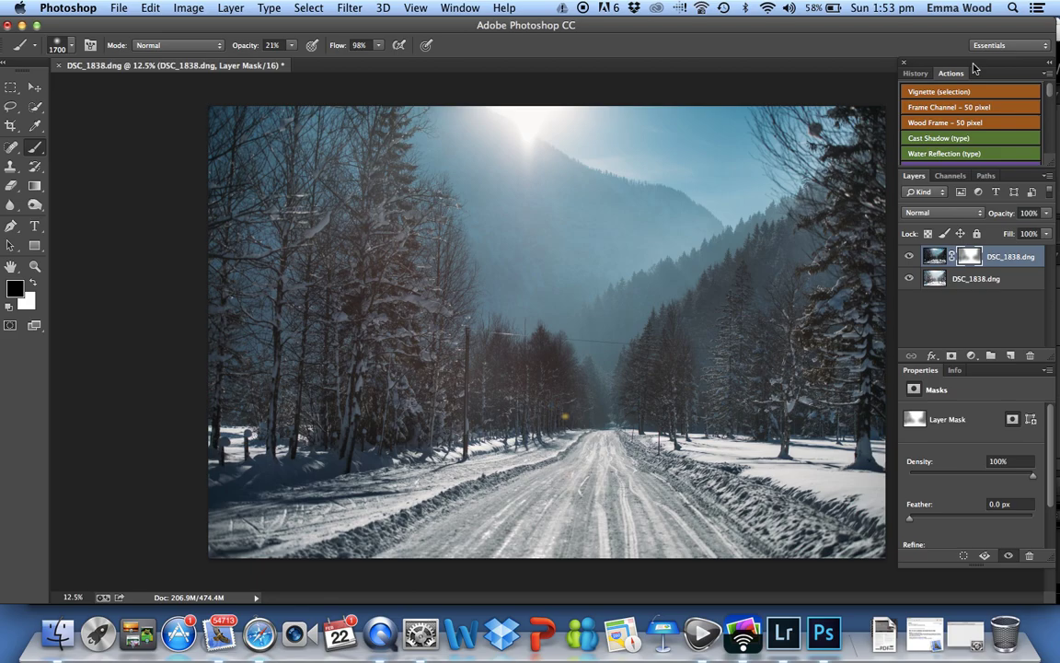
pyautogui.moveTo(978, 69); pyautogui.dragTo(990, 73)
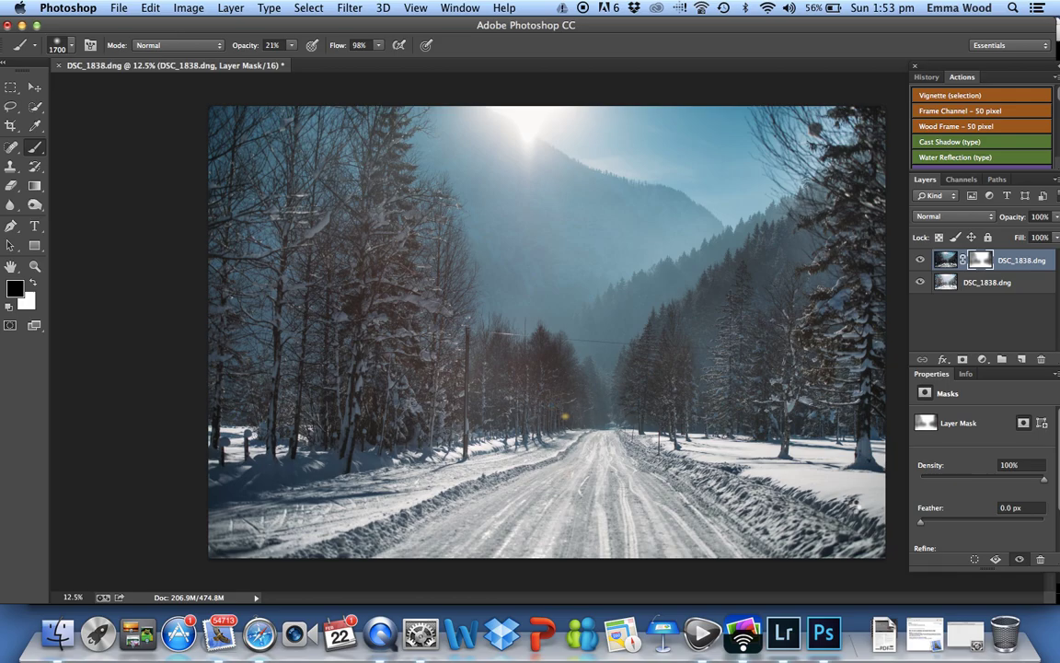
# Check the masked layer's effect by toggling its visibility, and brush more black over the left treeline and the tall trees on the right.
pyautogui.click(921, 261)
pyautogui.click(921, 261)
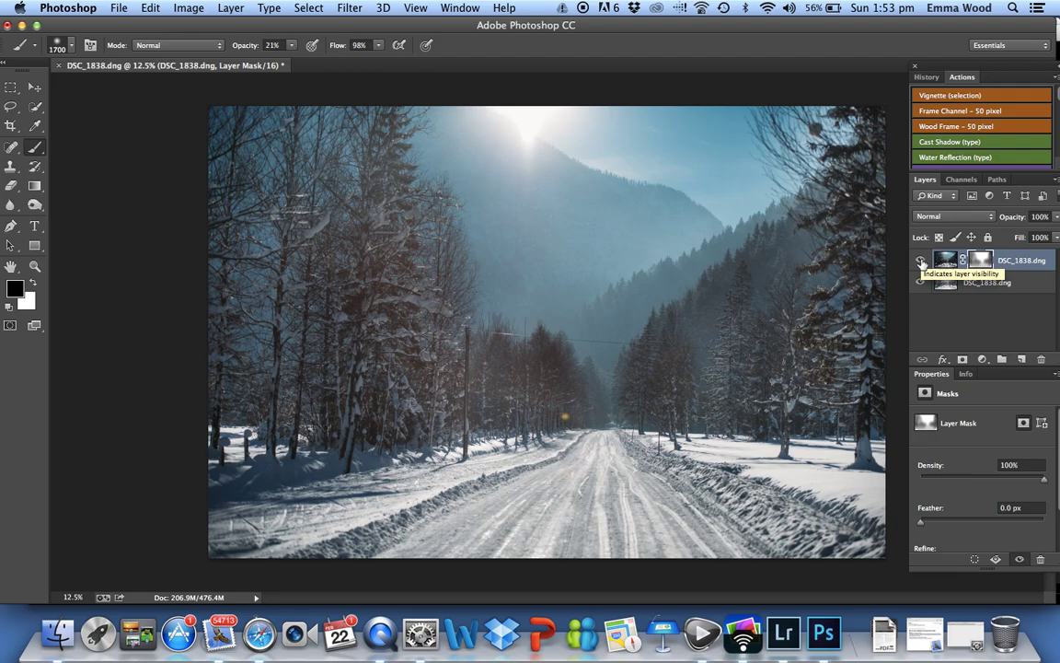
pyautogui.click(922, 263)
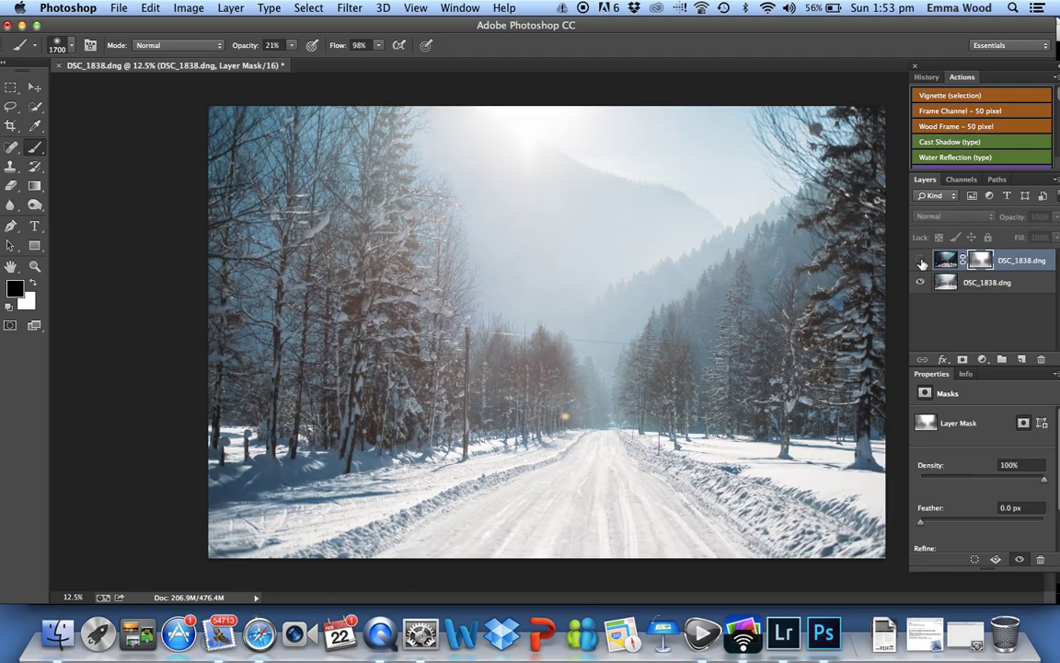
pyautogui.click(922, 262)
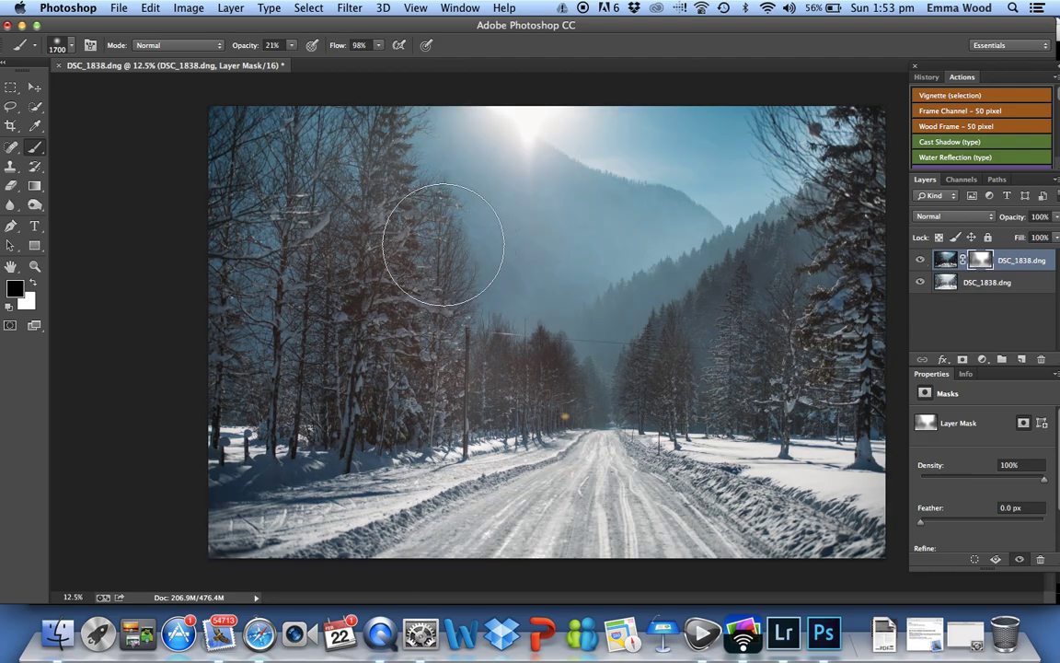
pyautogui.moveTo(452, 272)
pyautogui.mouseDown()
pyautogui.moveTo(487, 328)
pyautogui.moveTo(415, 227)
pyautogui.moveTo(519, 368)
pyautogui.moveTo(569, 402)
pyautogui.moveTo(698, 309)
pyautogui.moveTo(786, 264)
pyautogui.moveTo(656, 370)
pyautogui.moveTo(839, 204)
pyautogui.moveTo(770, 124)
pyautogui.mouseUp()
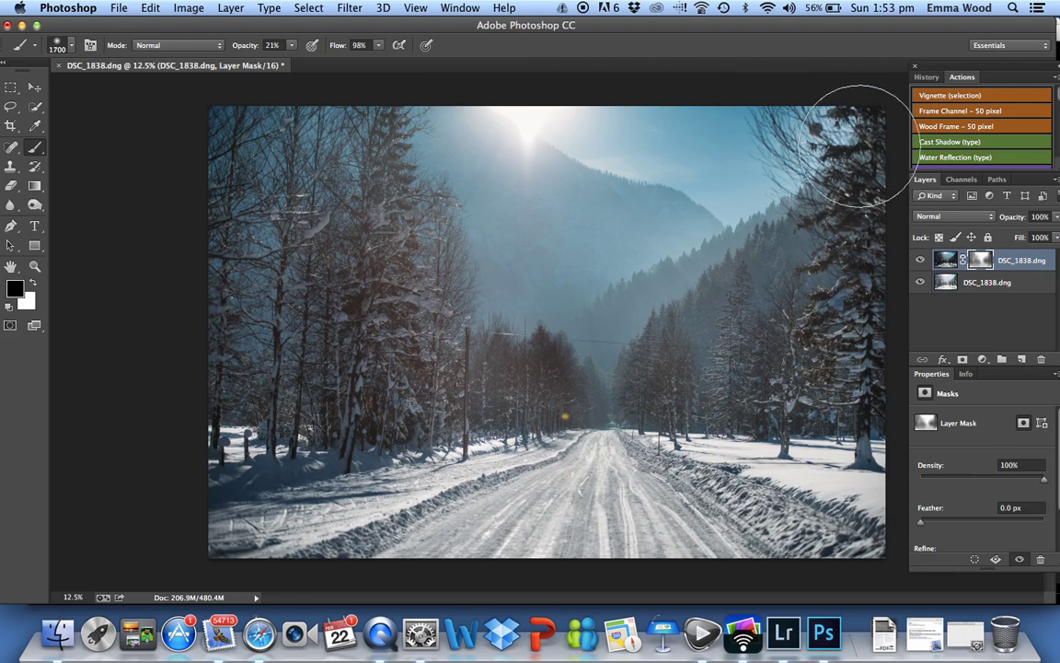
pyautogui.moveTo(899, 147); pyautogui.dragTo(823, 397)
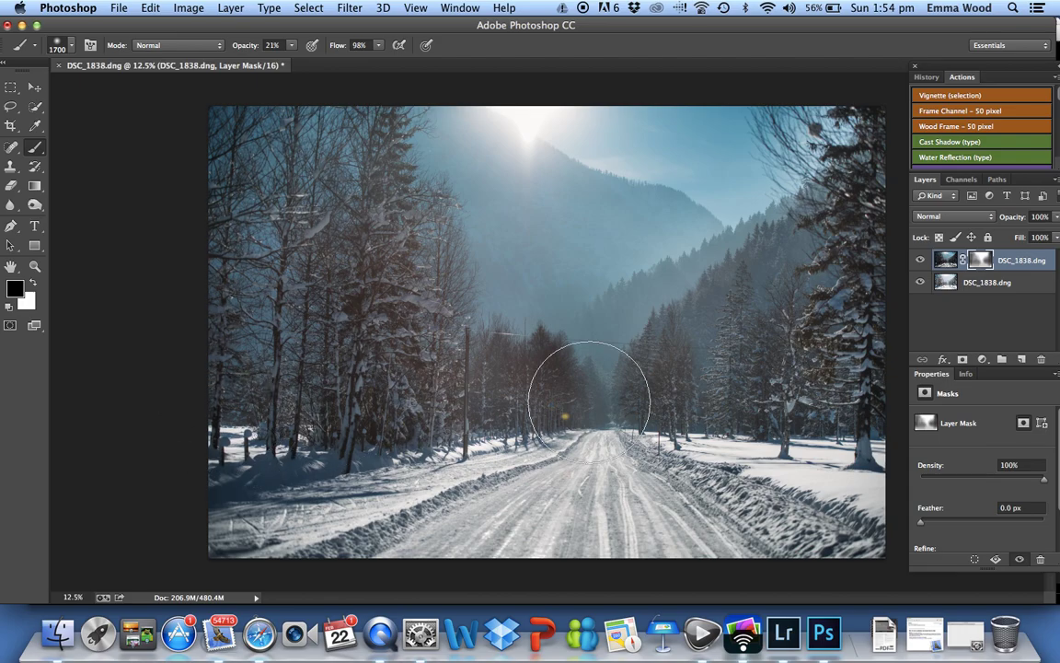
# Compare the blend by hiding and showing the masked dark layer, and flatten the image into one layer.
pyautogui.click(920, 260)
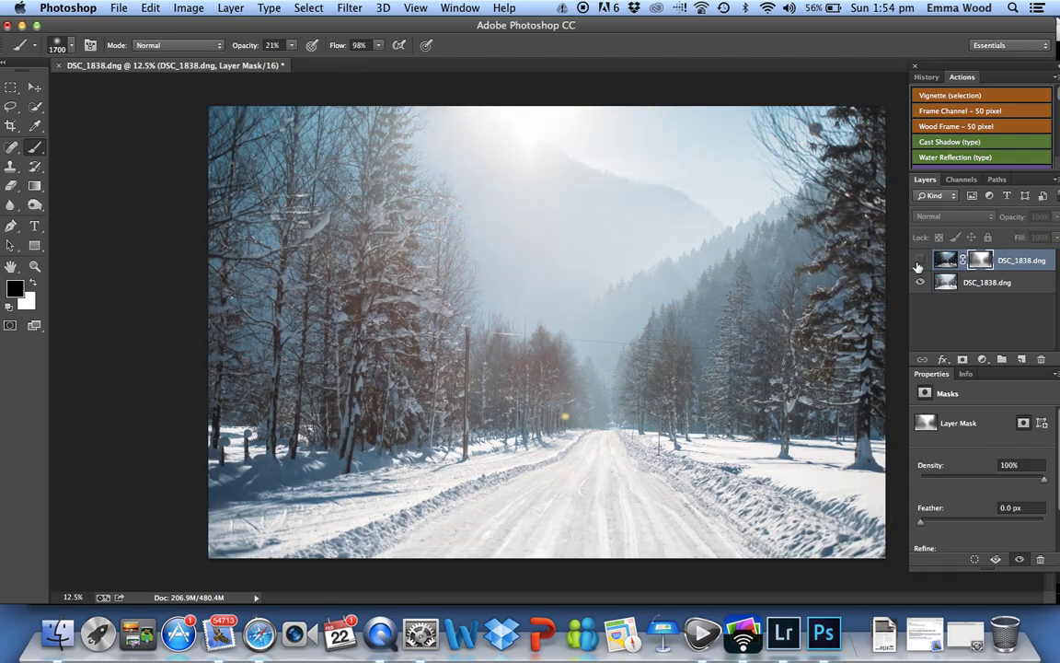
pyautogui.click(920, 260)
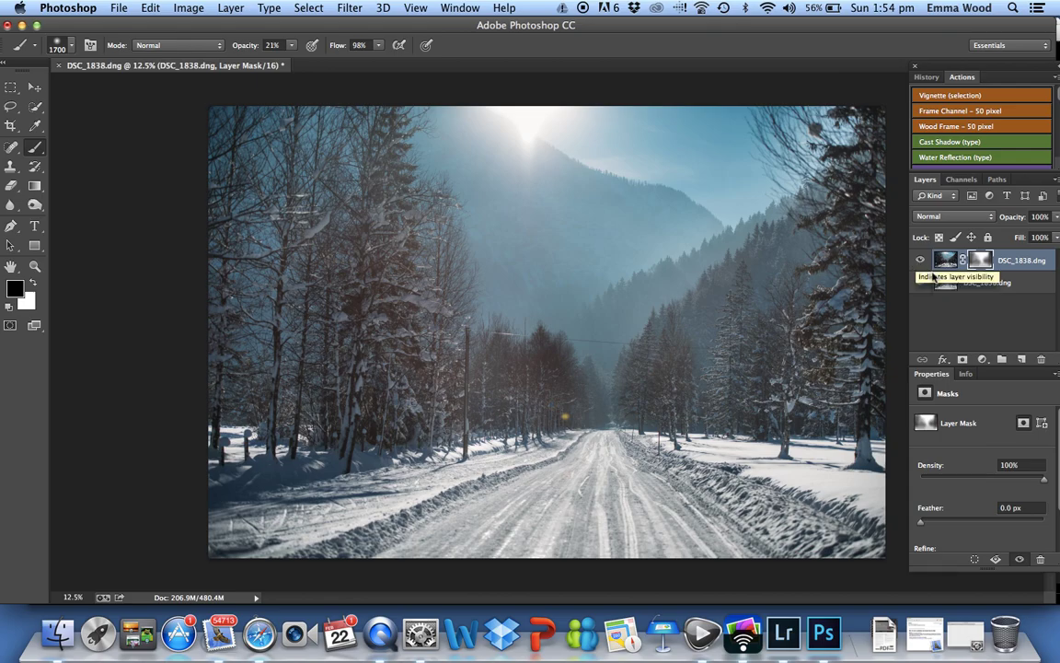
pyautogui.click(945, 285)
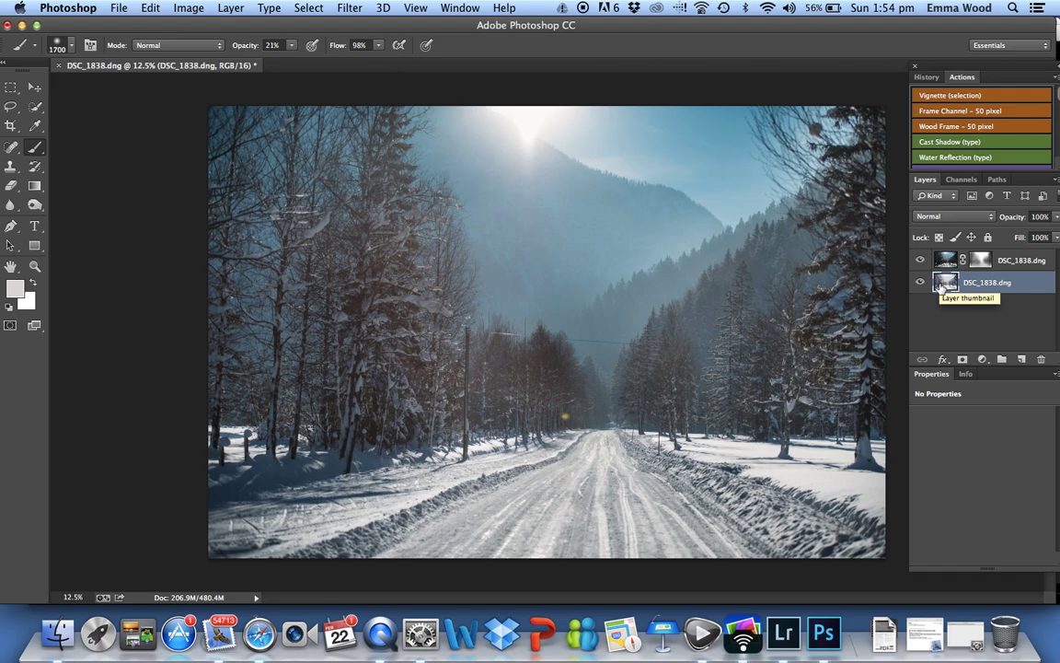
pyautogui.click(231, 9)
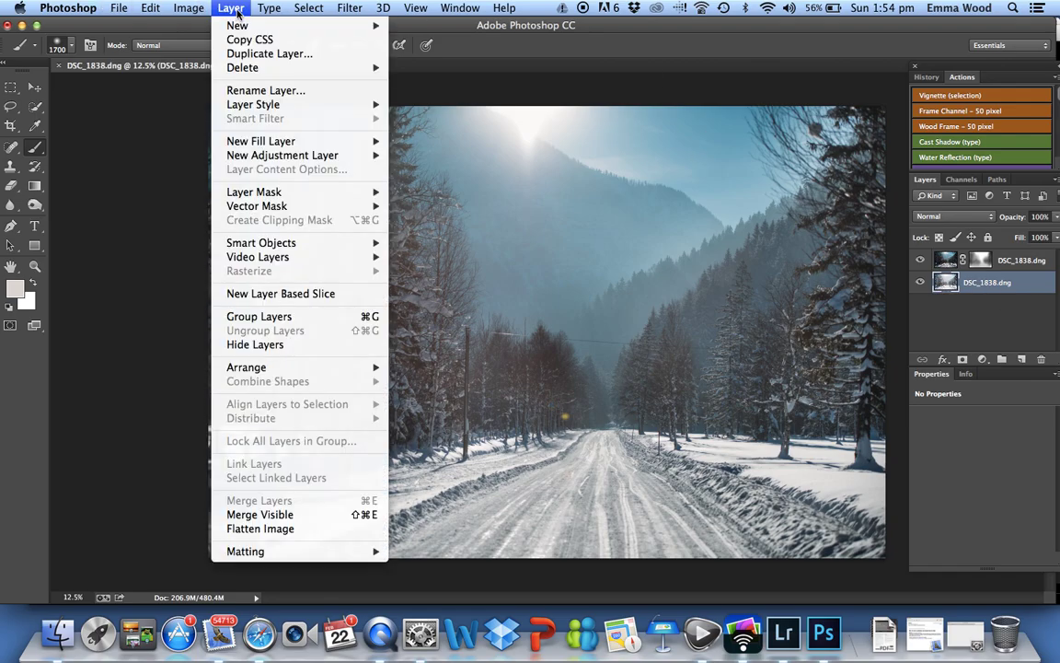
pyautogui.click(267, 529)
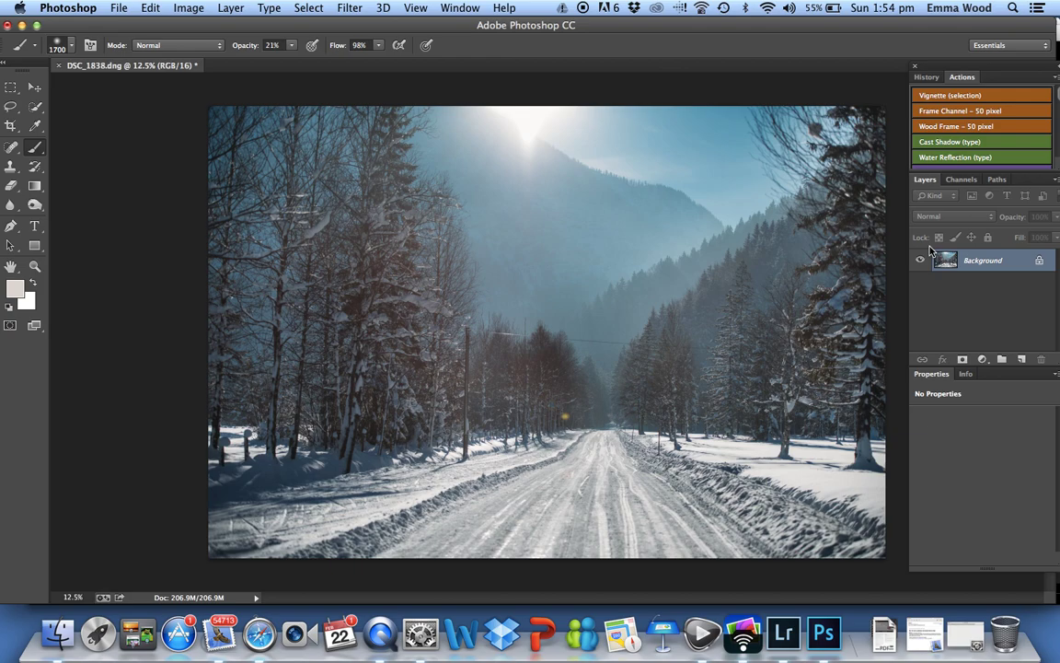
# Duplicate the flattened Background layer within the same document under the name Background copy.
pyautogui.rightClick(946, 262)
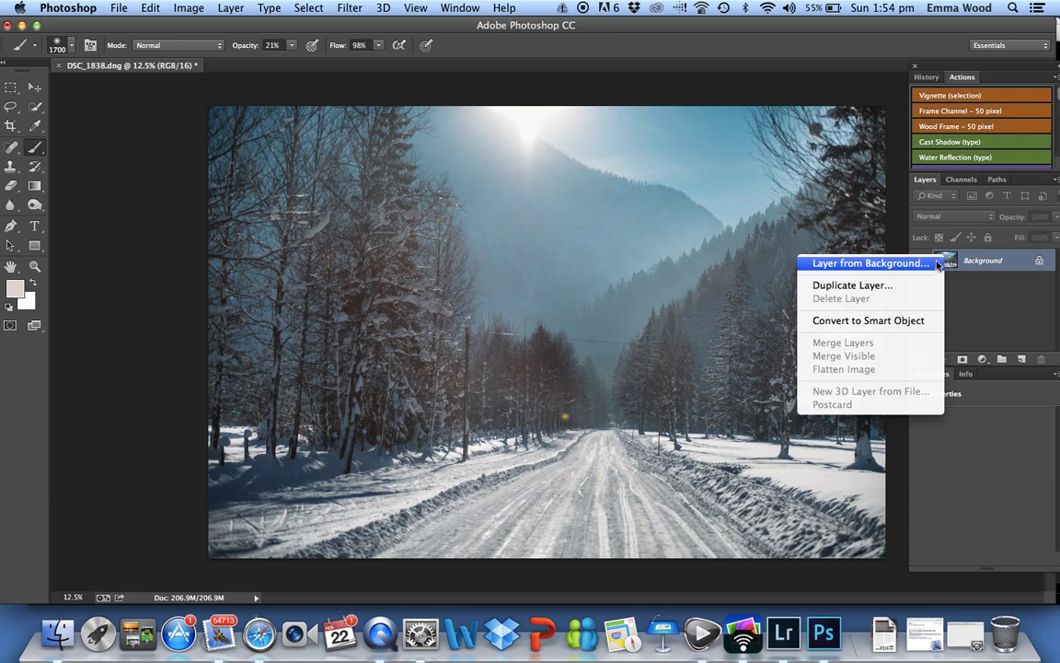
pyautogui.click(914, 286)
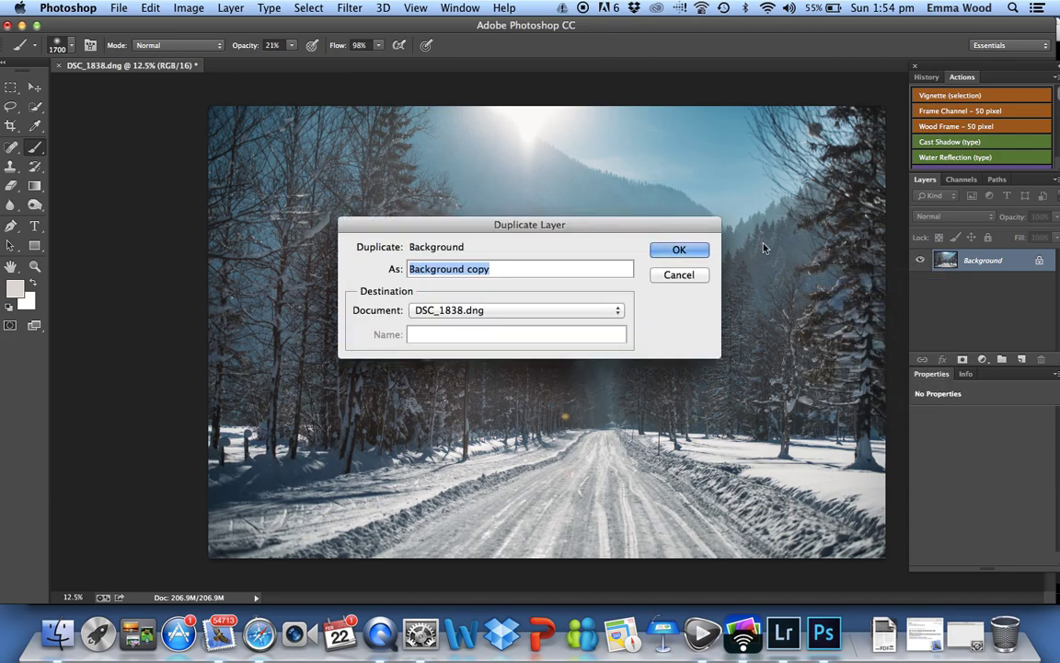
pyautogui.click(684, 249)
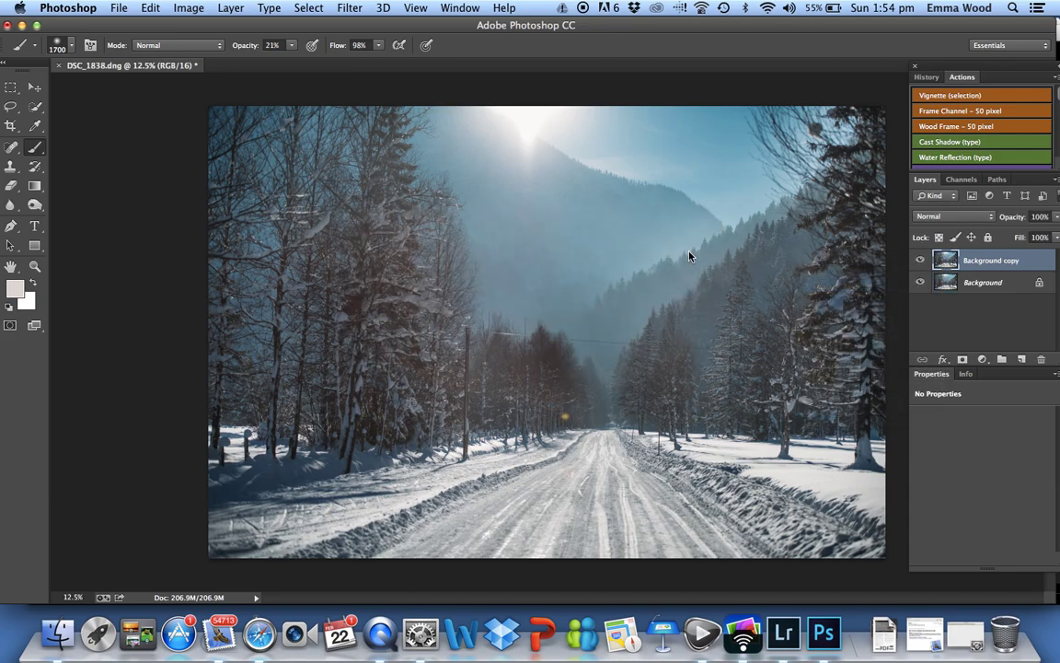
# Remove the overhead wire crossing the valley between the trees with the Content-Aware Spot Healing Brush on the Background copy layer.
pyautogui.click(13, 147)
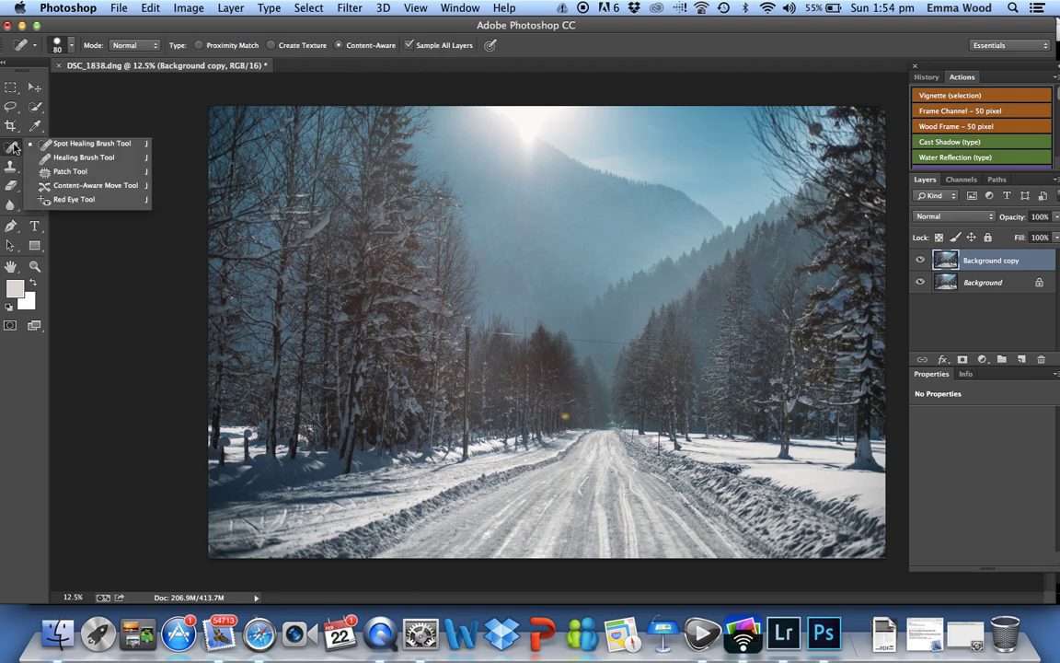
pyautogui.click(76, 147)
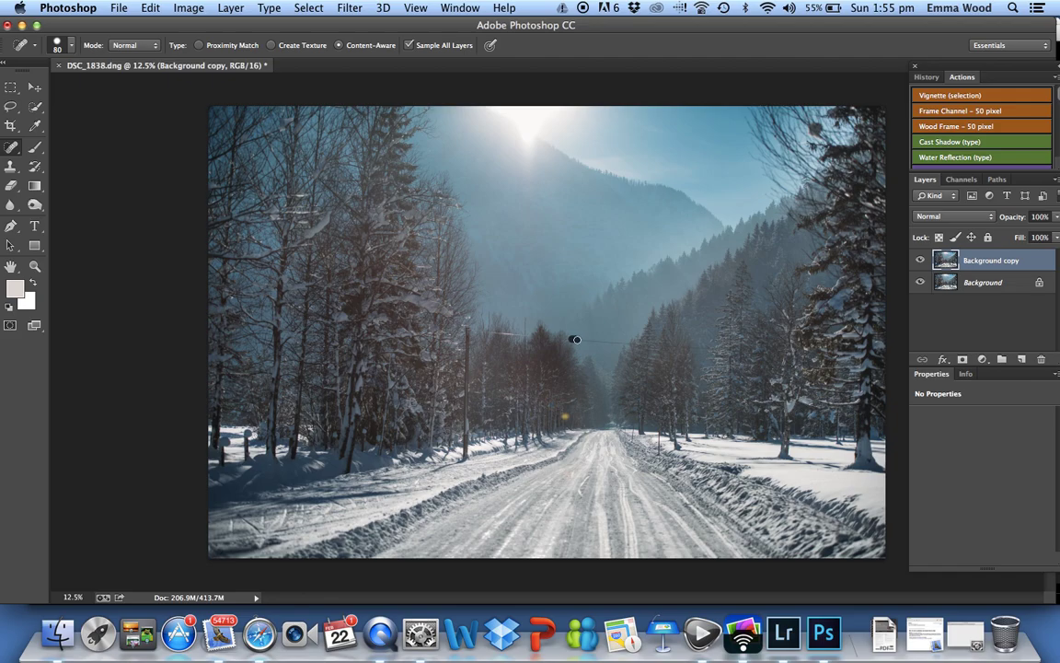
pyautogui.moveTo(608, 342); pyautogui.dragTo(625, 345)
pyautogui.moveTo(709, 350); pyautogui.dragTo(691, 348)
pyautogui.moveTo(519, 335); pyautogui.dragTo(476, 331)
pyautogui.moveTo(525, 316); pyautogui.dragTo(524, 334)
# Heal away the utility pole left of the road from top to base, and compare by toggling the Background copy layer.
pyautogui.moveTo(468, 329); pyautogui.dragTo(467, 409)
pyautogui.moveTo(467, 412); pyautogui.dragTo(467, 456)
pyautogui.moveTo(465, 439); pyautogui.dragTo(465, 445)
pyautogui.click(921, 262)
pyautogui.click(922, 262)
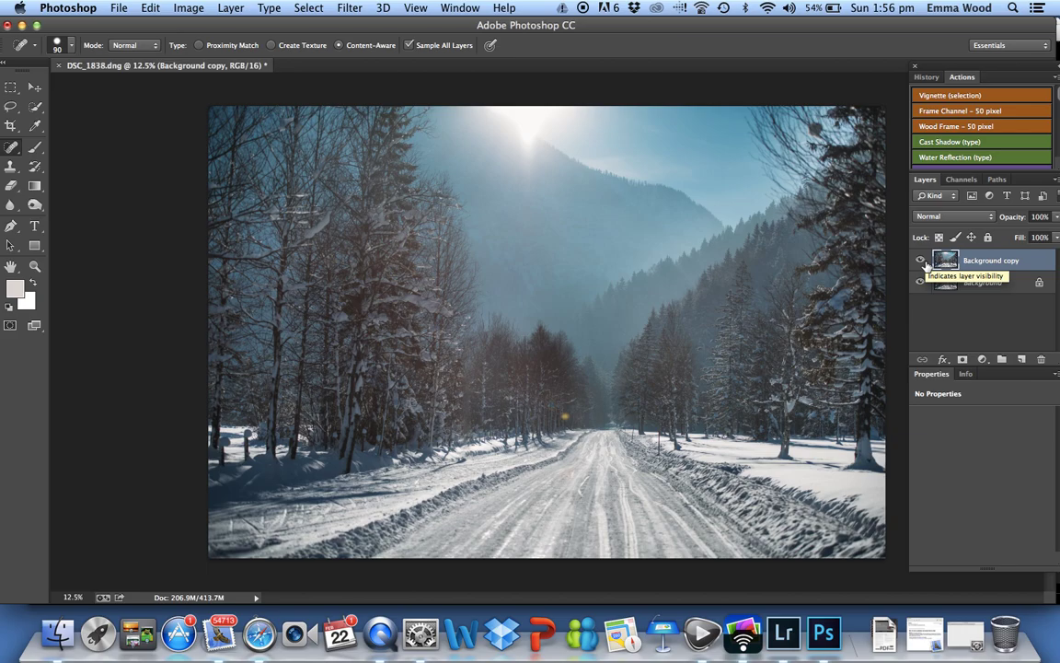
pyautogui.click(921, 262)
pyautogui.click(922, 261)
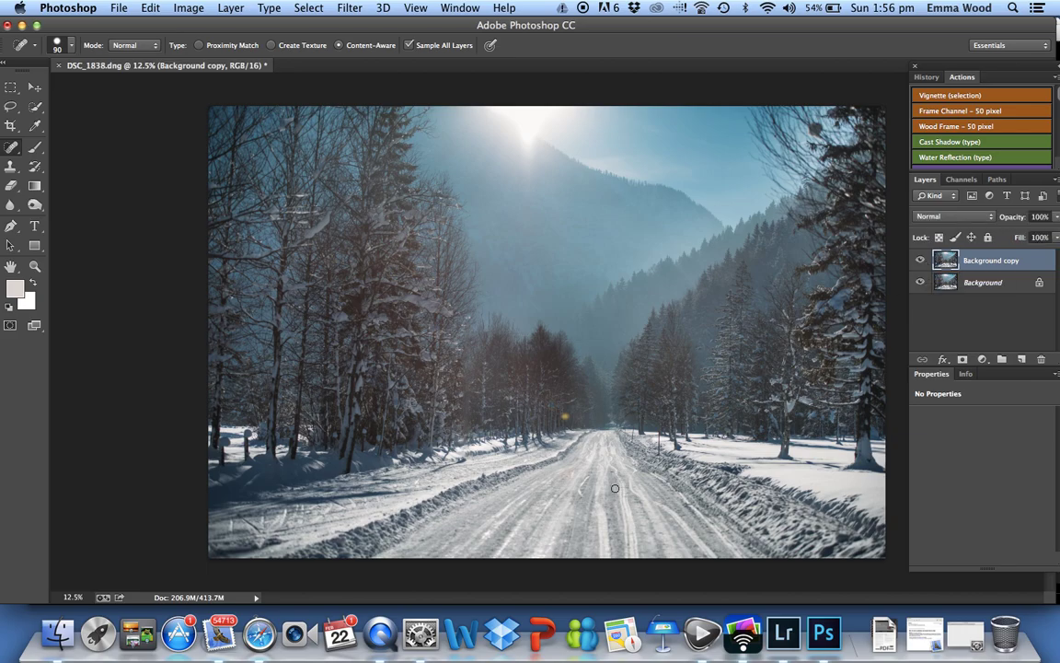
# Heal out the two small marker posts along the road's right edge, and check the cleanup by hiding and showing the copy layer.
pyautogui.moveTo(660, 435); pyautogui.dragTo(659, 451)
pyautogui.moveTo(633, 435); pyautogui.dragTo(634, 436)
pyautogui.click(921, 261)
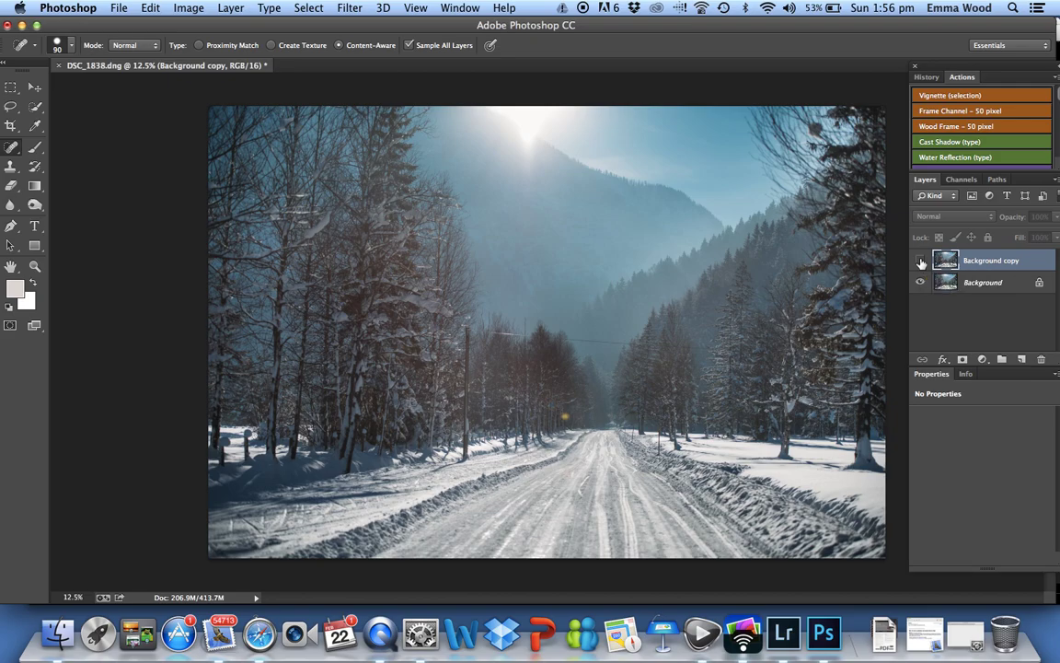
pyautogui.click(921, 263)
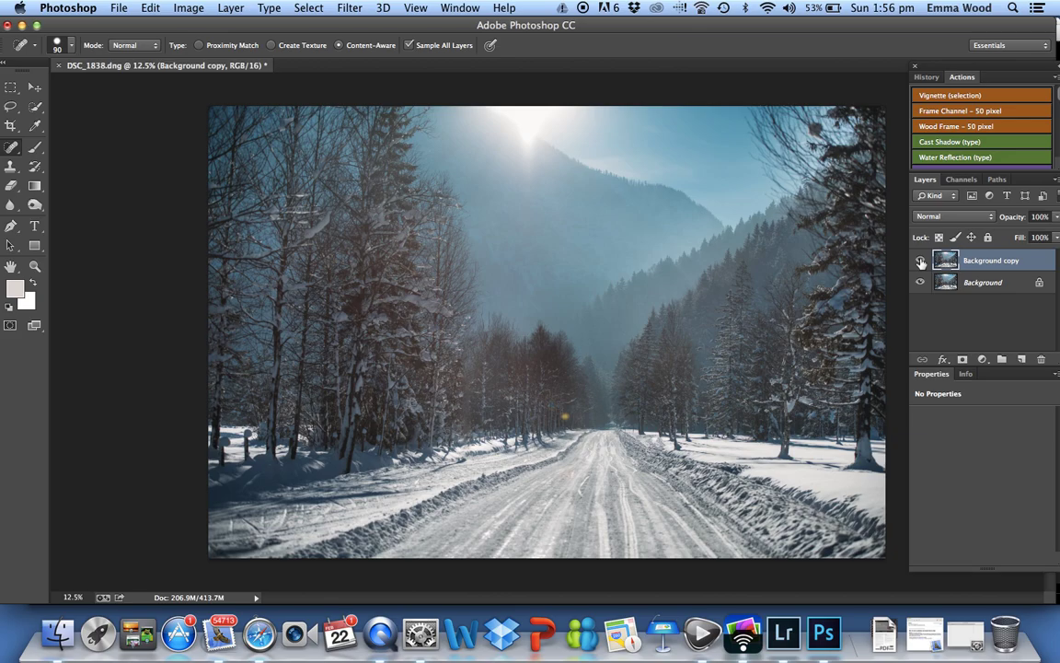
# Compare the retouched copy with the original once more, and flatten the image into a single Background layer.
pyautogui.click(920, 262)
pyautogui.click(920, 261)
pyautogui.click(230, 8)
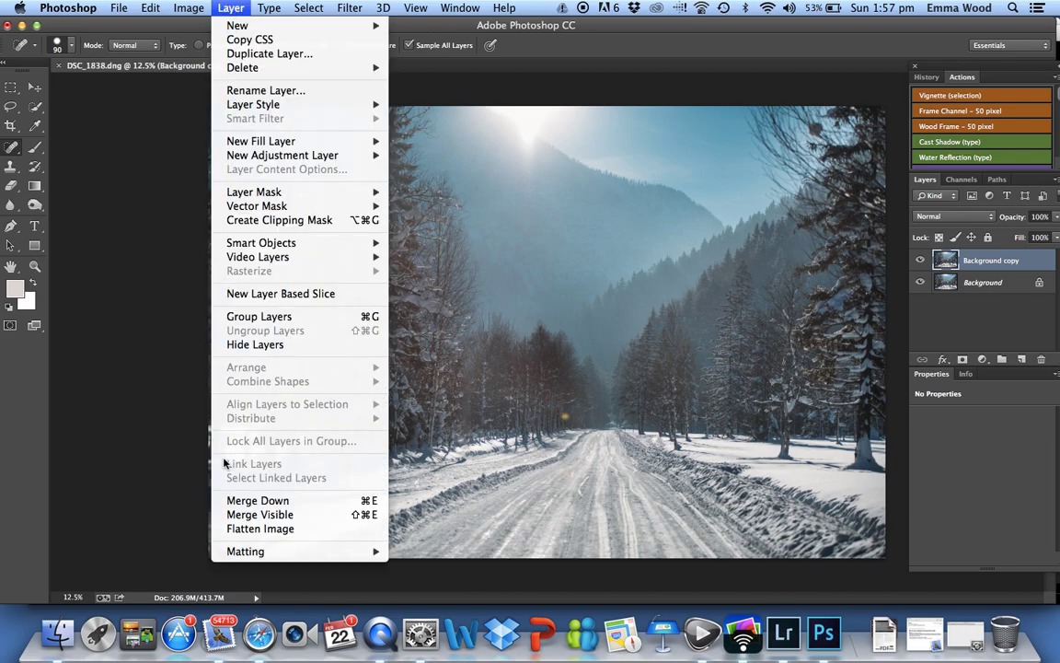
pyautogui.press('Escape')
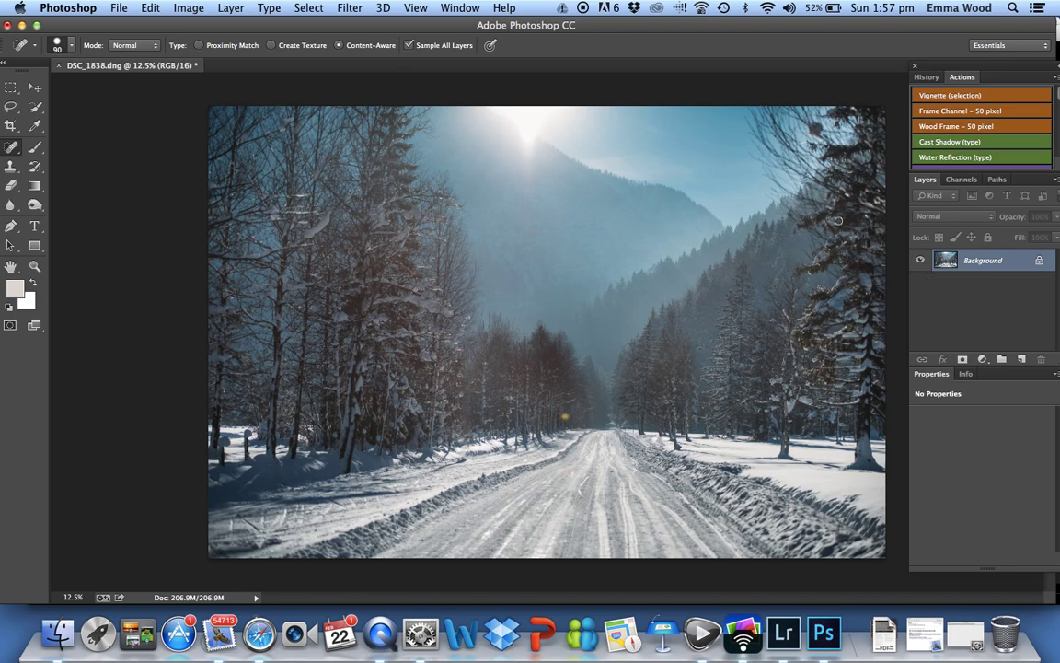
pyautogui.click(122, 11)
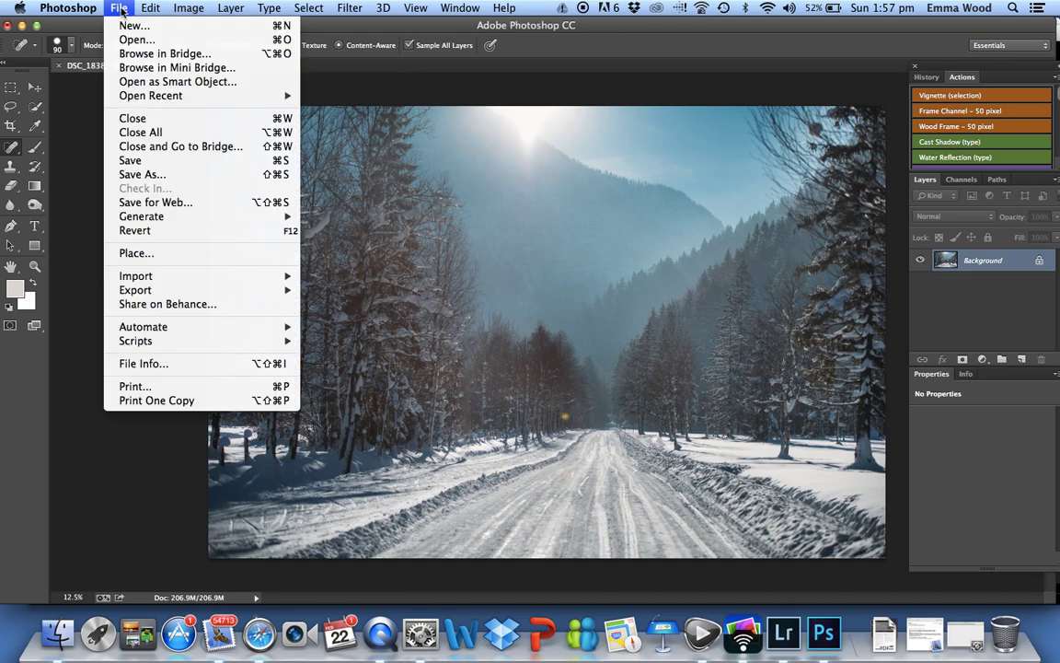
pyautogui.moveTo(150, 8)
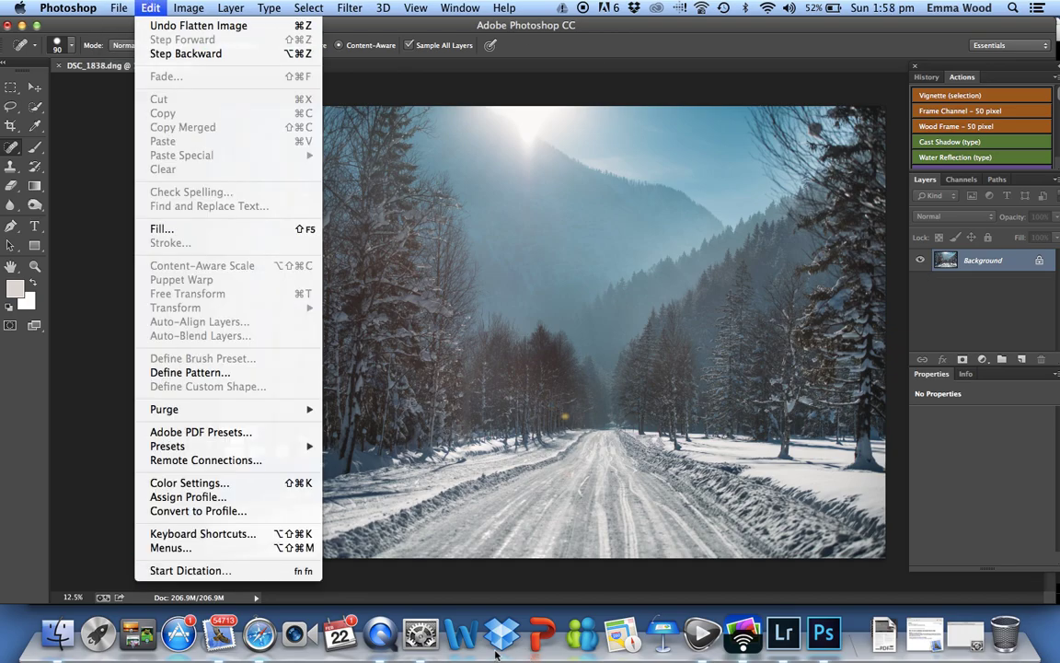
pyautogui.rightClick(380, 633)
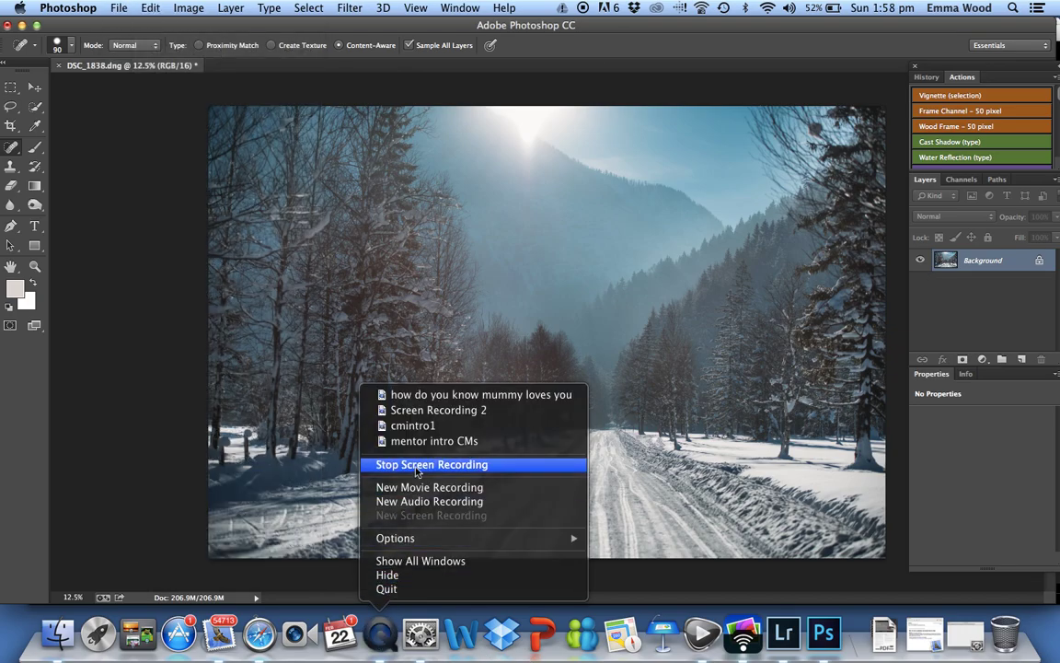